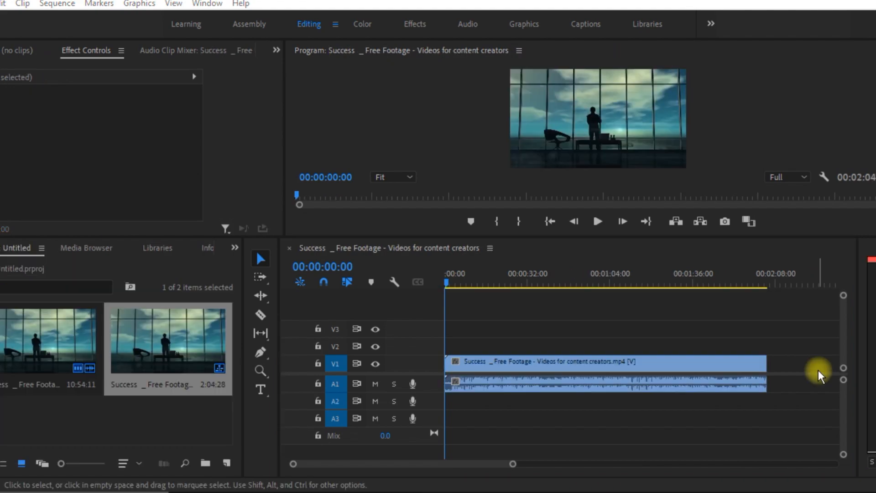
key(space)
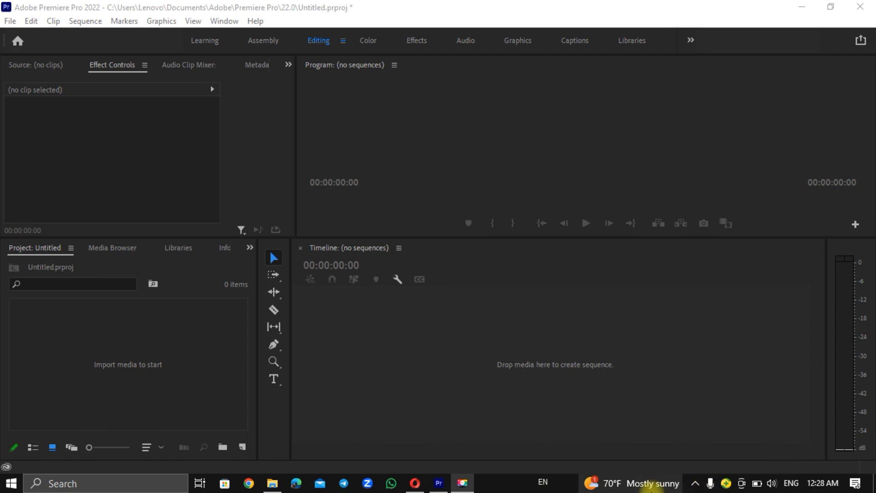
Import the portrait smiling manager video from the Videos folder and create a sequence from it
mouse_move(272, 482)
click(274, 413)
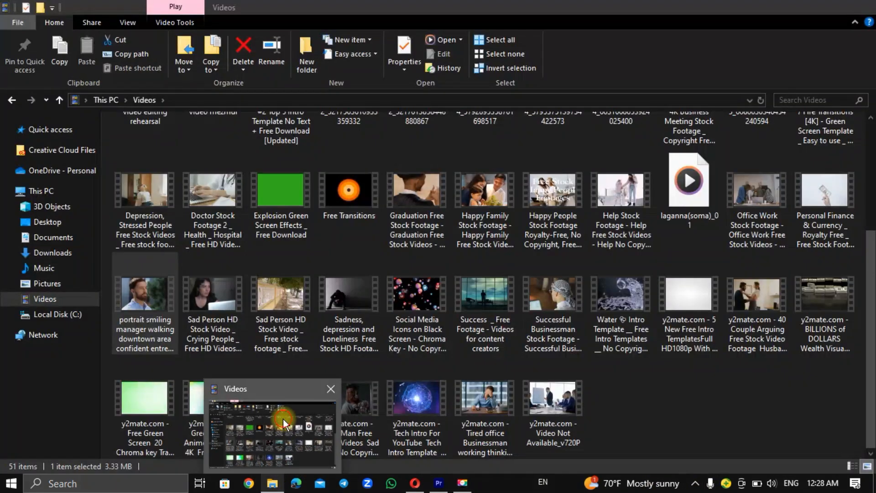
drag(150, 291, 117, 408)
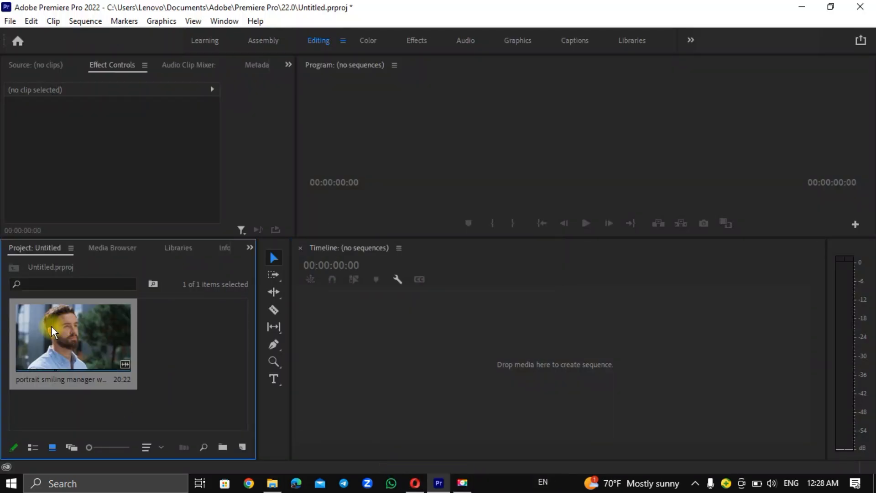
drag(55, 330, 362, 337)
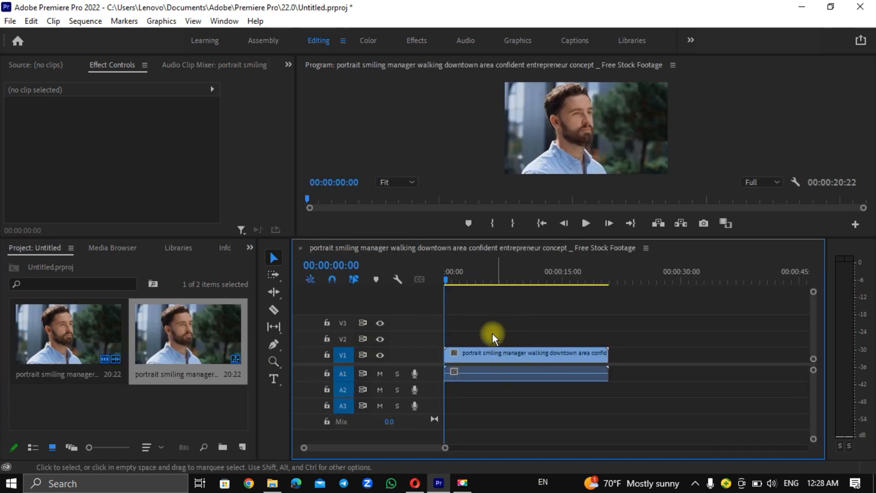
Create a new legacy title named Title 02 at 1280 × 720 and 25 fps
click(9, 21)
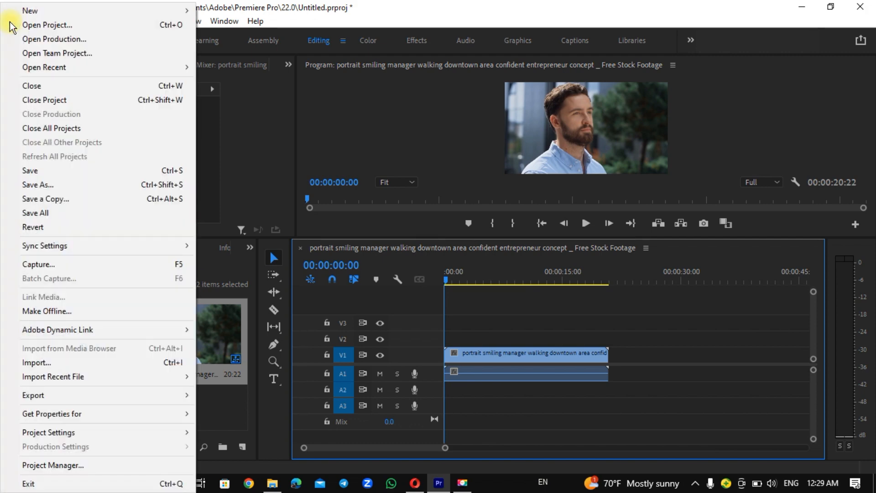
mouse_move(169, 11)
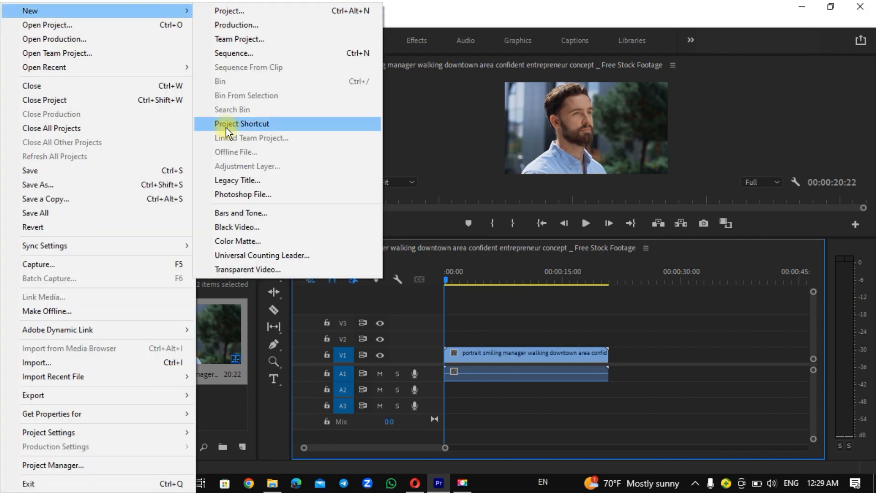
click(261, 186)
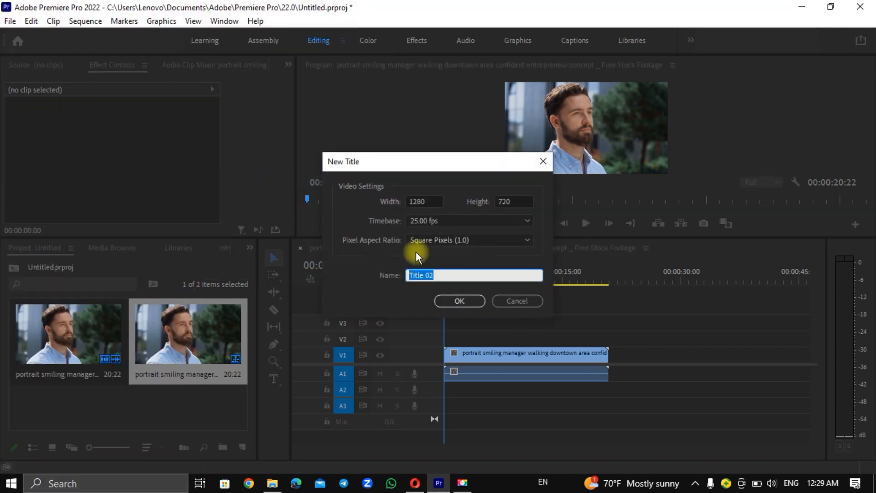
click(470, 302)
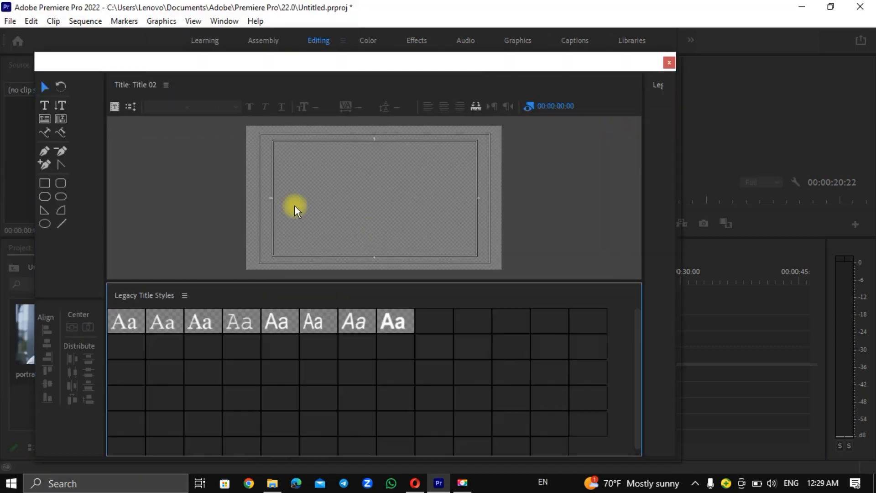
Add the text "rich man" over the man in the title and format it as bold small caps
click(49, 105)
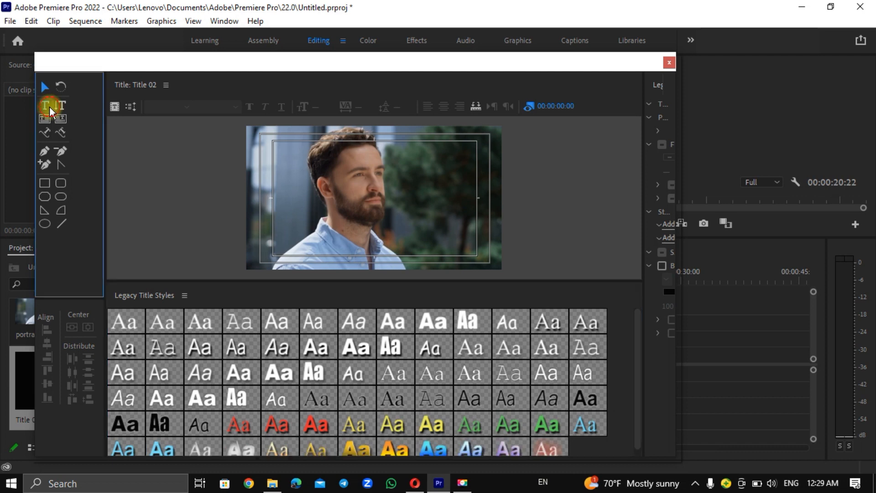
click(277, 207)
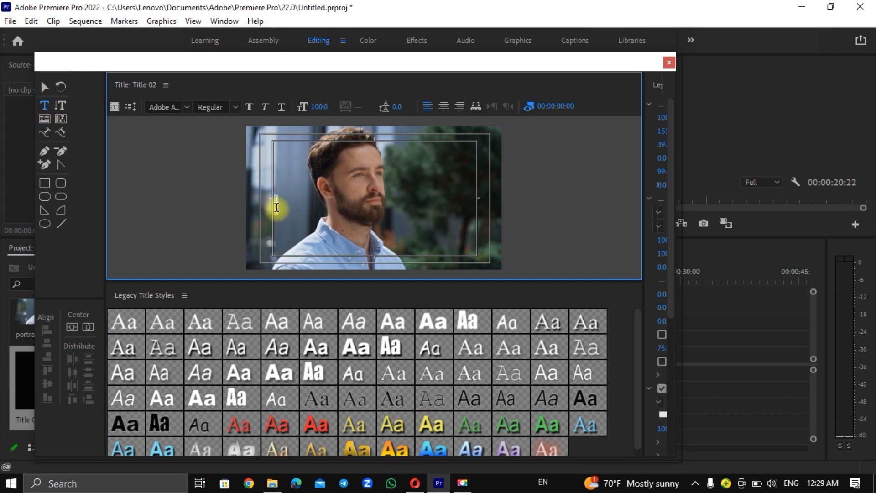
text(ric)
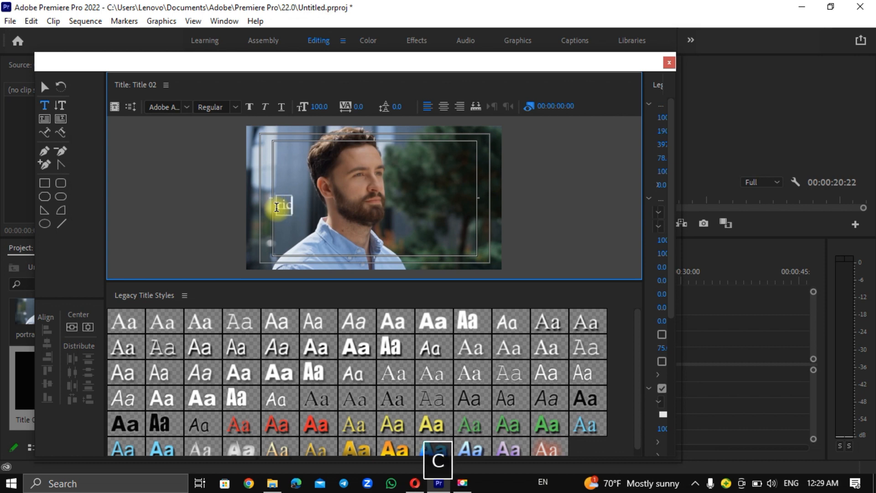
text(h man)
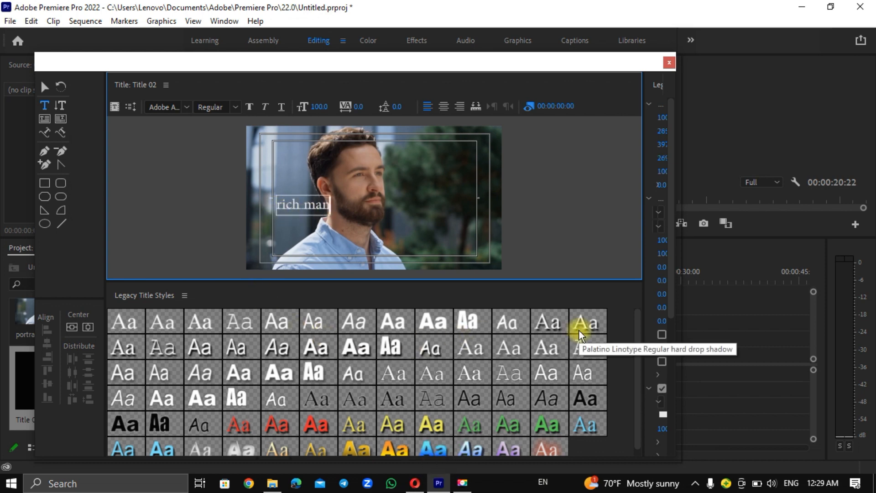
click(662, 334)
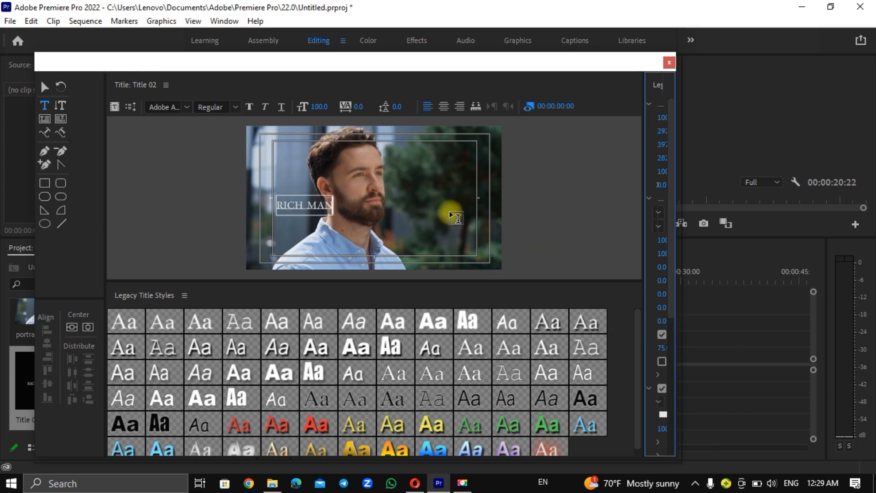
click(249, 106)
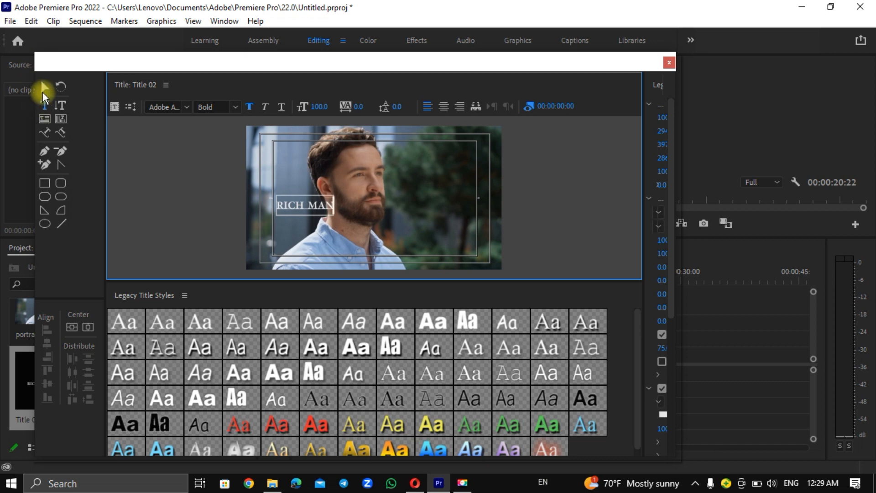
Enlarge the title text to a font size of about 245 and restyle it in bold Arial small caps
click(44, 87)
drag(328, 215, 475, 246)
click(327, 352)
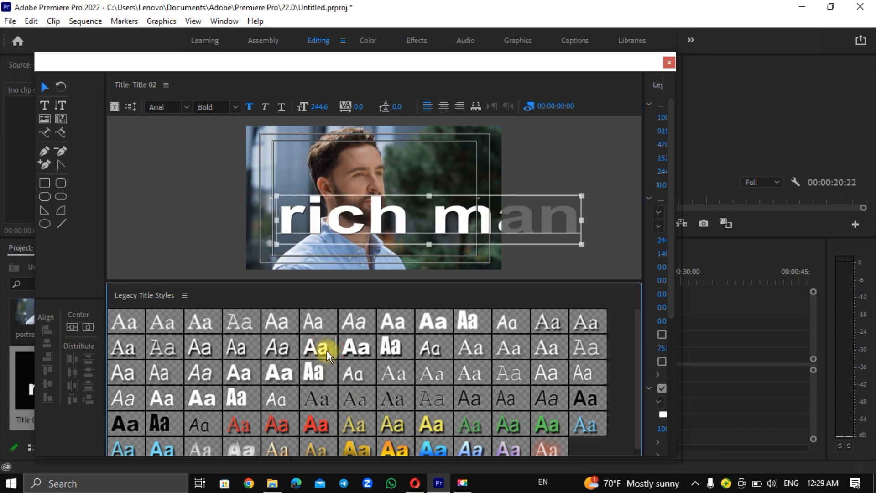
click(661, 335)
Narrow the title text to fit inside the frame, centre it vertically in the frame and close the title
drag(407, 211, 374, 188)
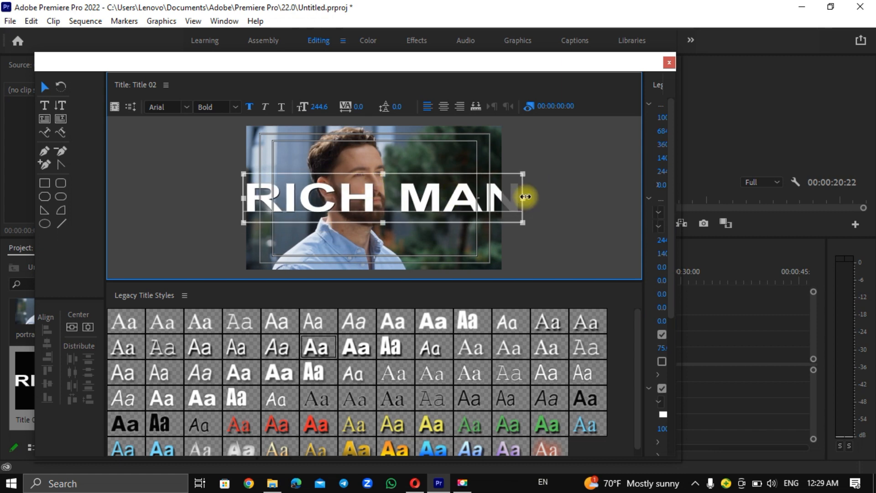
drag(522, 197, 472, 197)
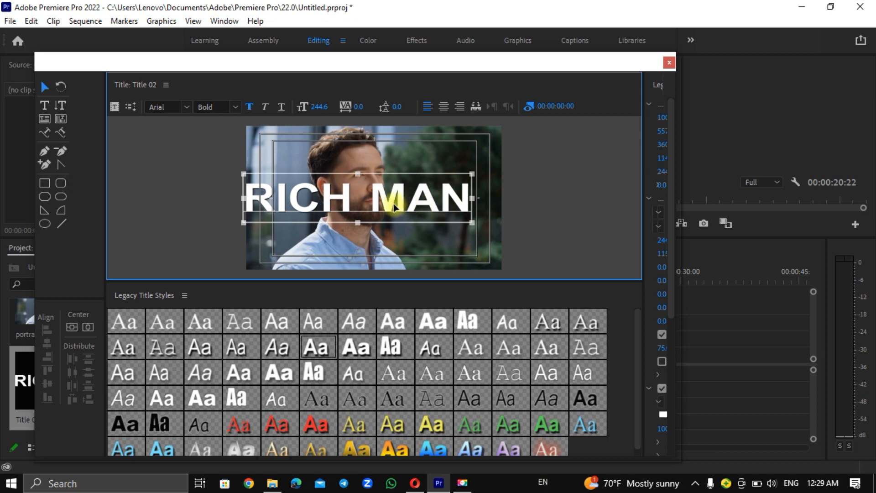
drag(388, 203, 403, 203)
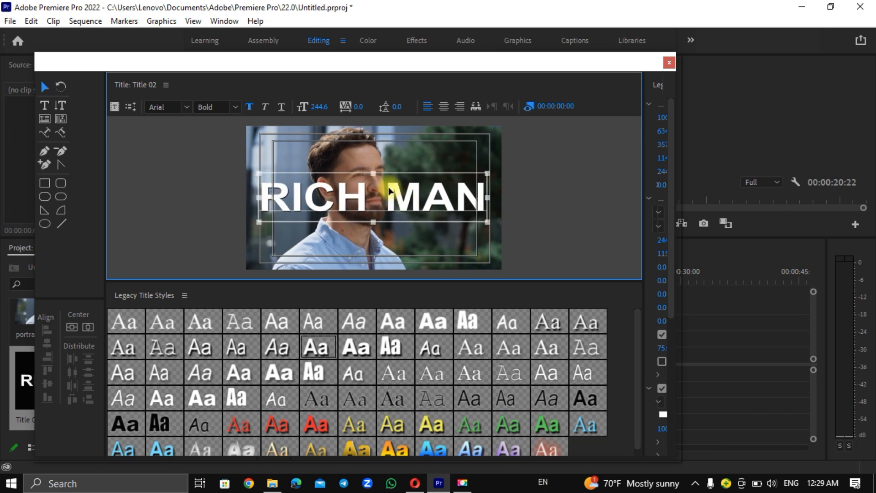
click(77, 325)
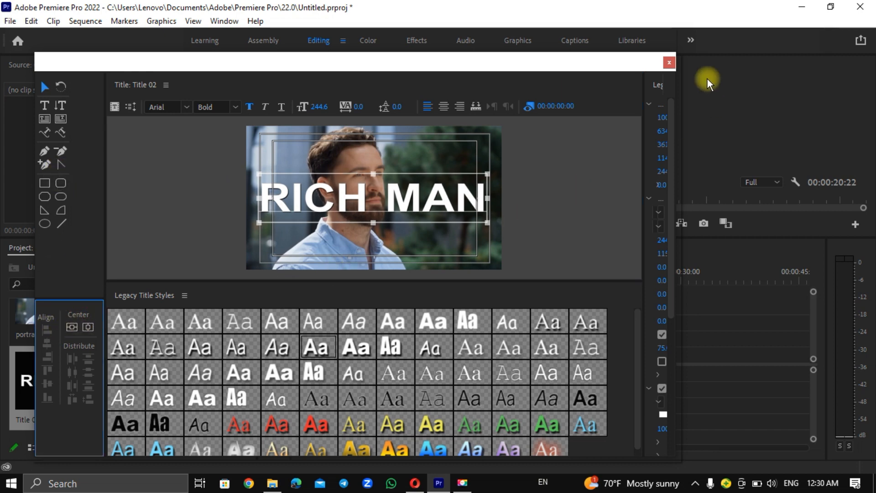
click(670, 63)
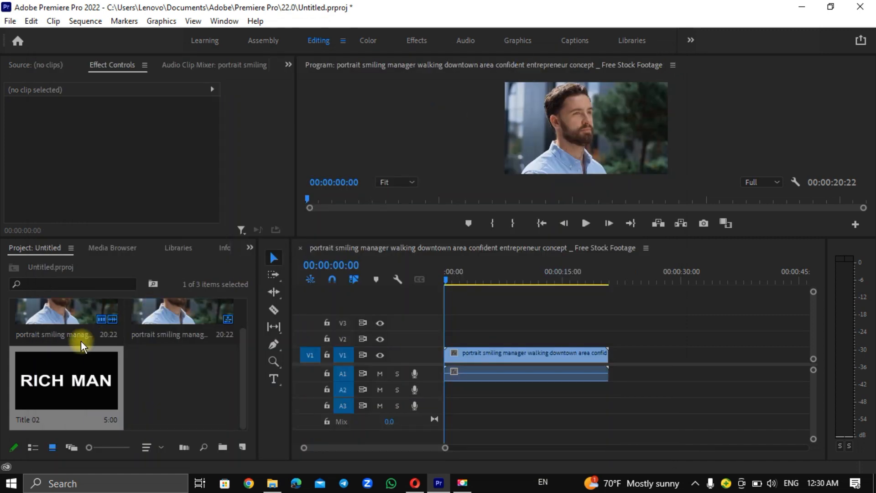
Place the RICH MAN title on V2 above the portrait clip, matching the clip's full length
drag(51, 392, 612, 352)
drag(445, 278, 439, 302)
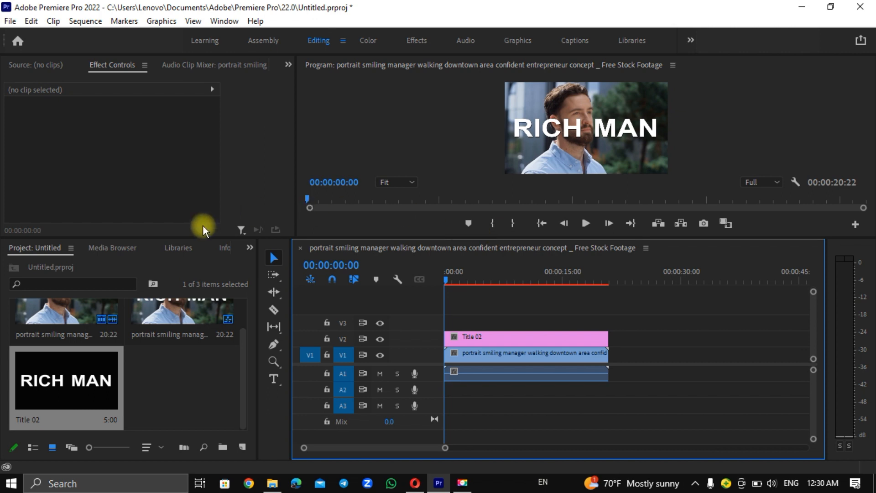
Find the Track Matte Key effect by searching for "track" and apply it to the portrait clip on V1
click(251, 249)
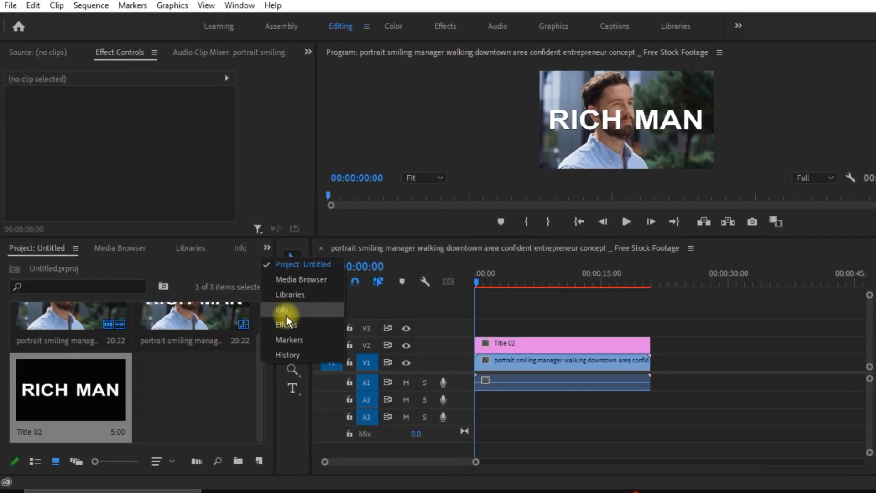
click(306, 328)
click(90, 267)
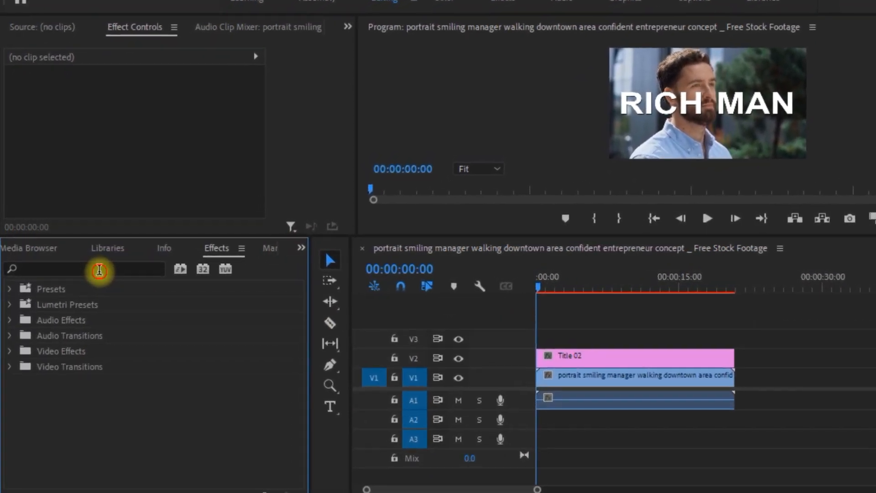
text(trac)
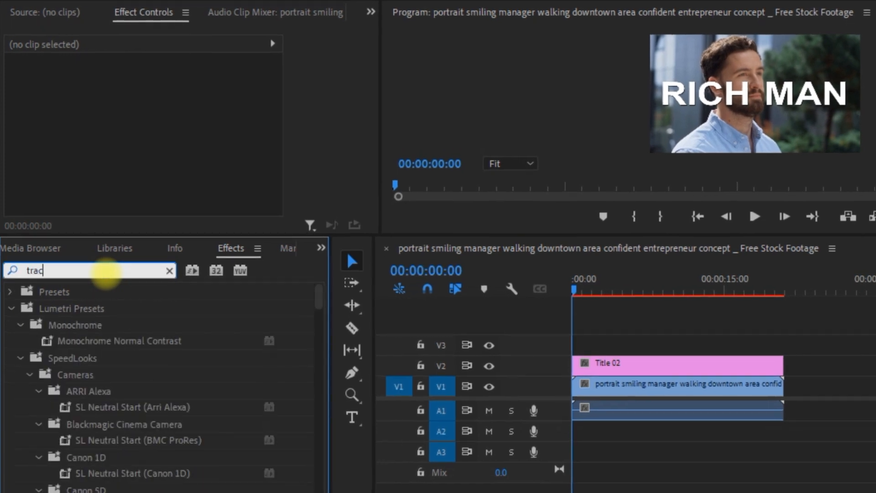
text(k)
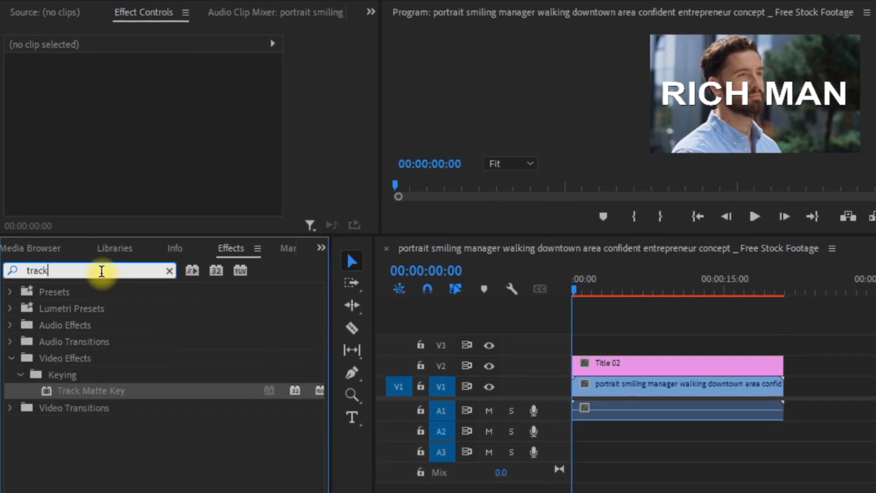
click(98, 389)
drag(98, 388, 645, 391)
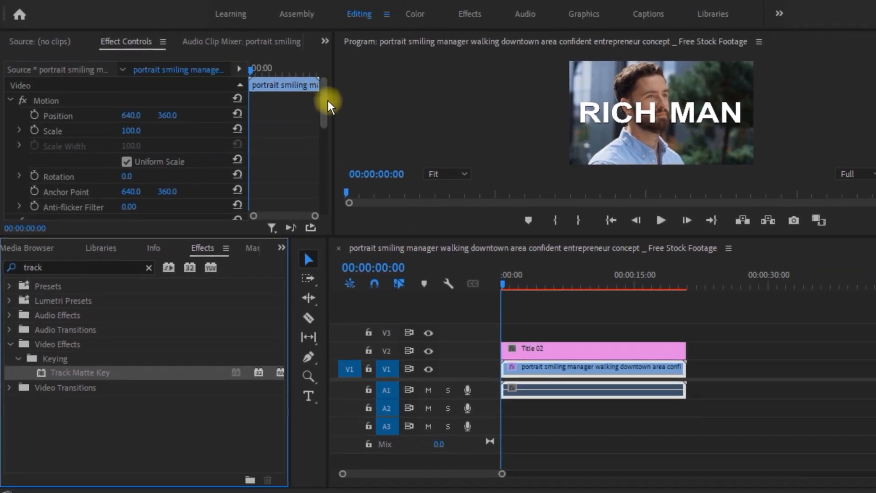
Set the Track Matte Key's matte to Video 2 on the portrait clip
mouse_move(448, 278)
mouse_down()
mouse_move(609, 295)
mouse_move(429, 298)
mouse_move(448, 281)
mouse_up()
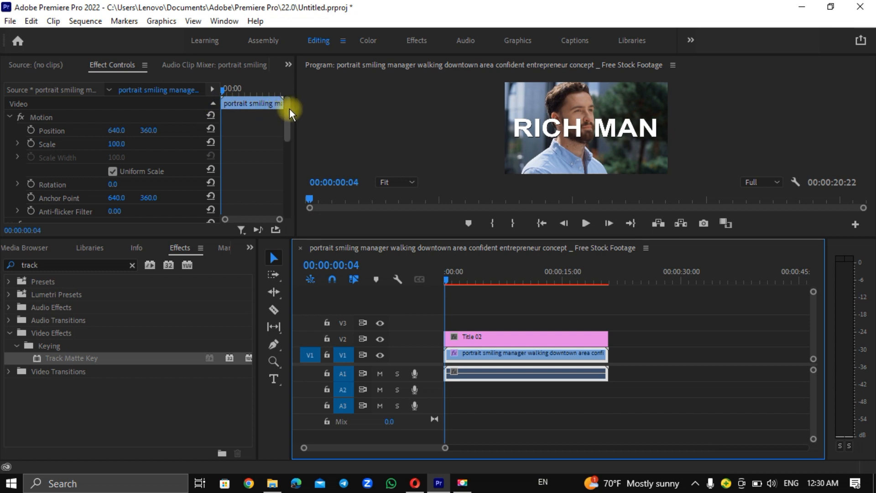
drag(289, 110, 289, 166)
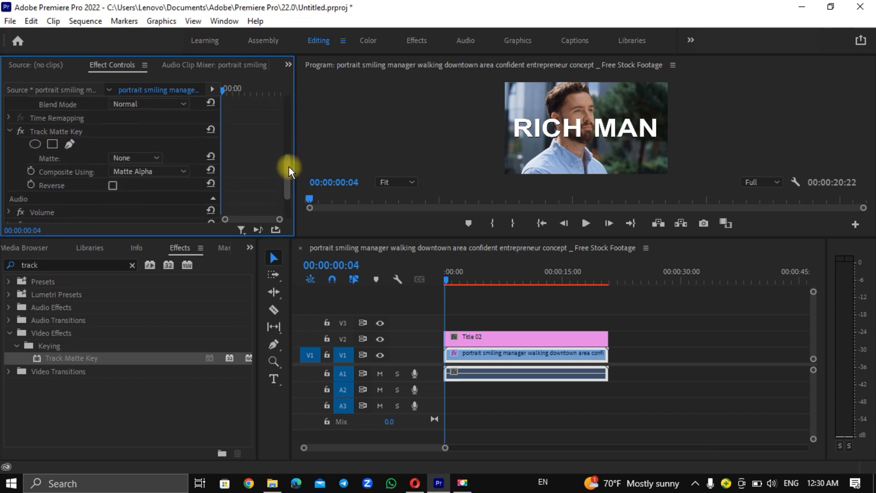
click(152, 157)
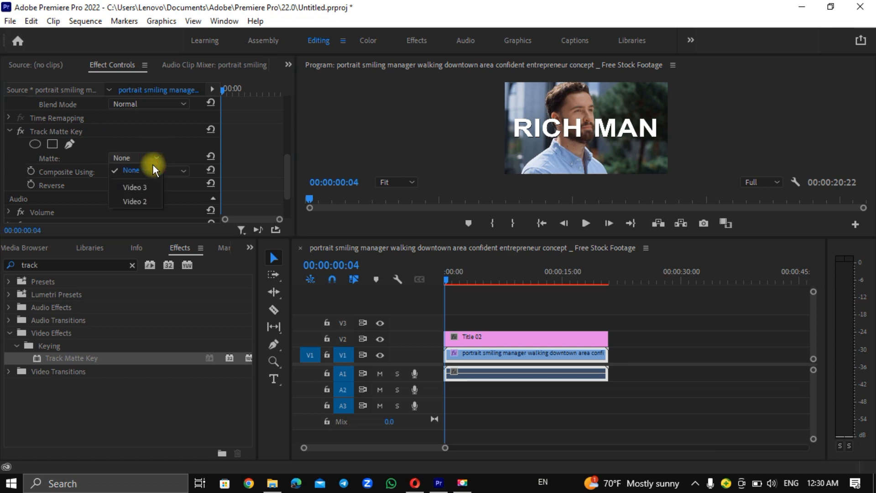
click(151, 199)
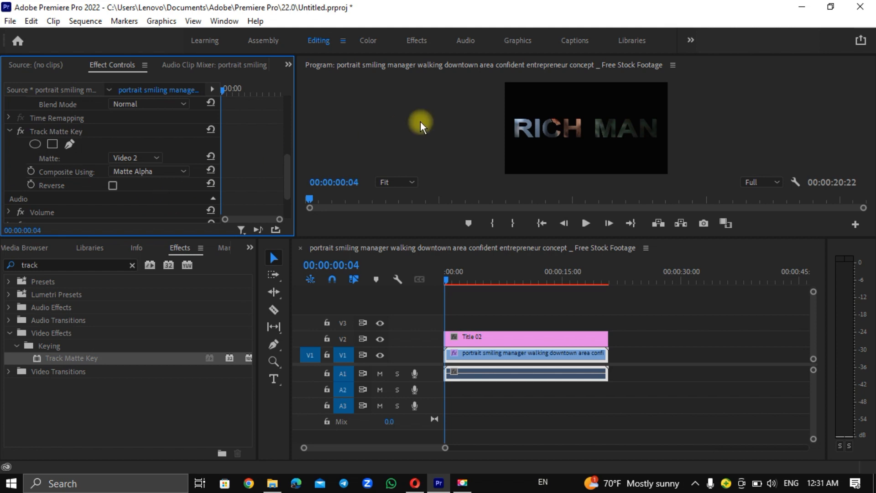
Play the sequence in an enlarged program monitor to check the video inside the text, and return the playhead to the start
click(470, 151)
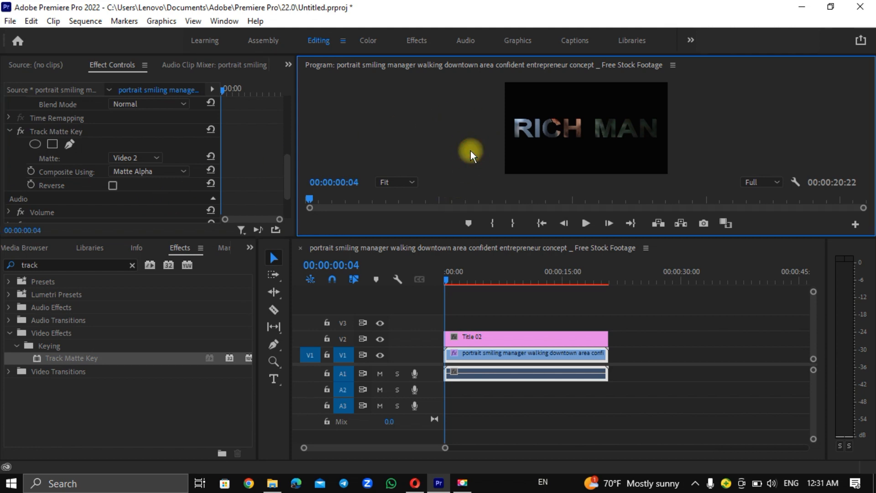
key(Tab)
key(grave)
key(space)
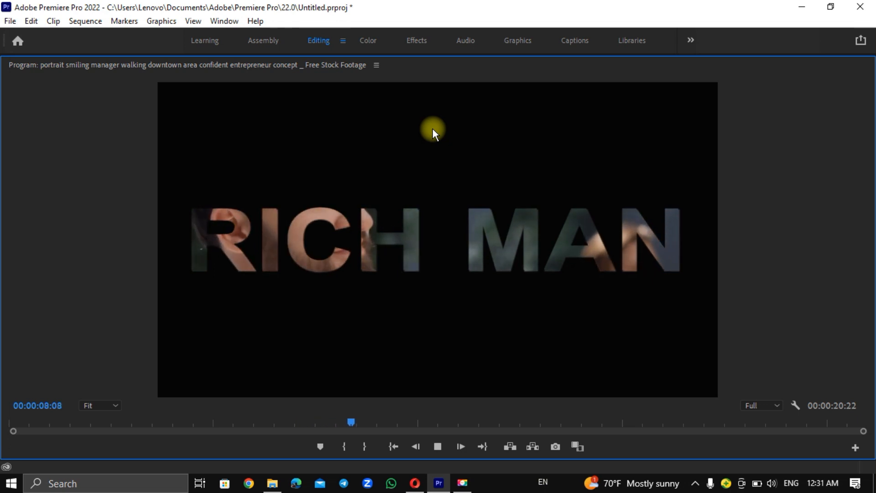
key(space)
key(grave)
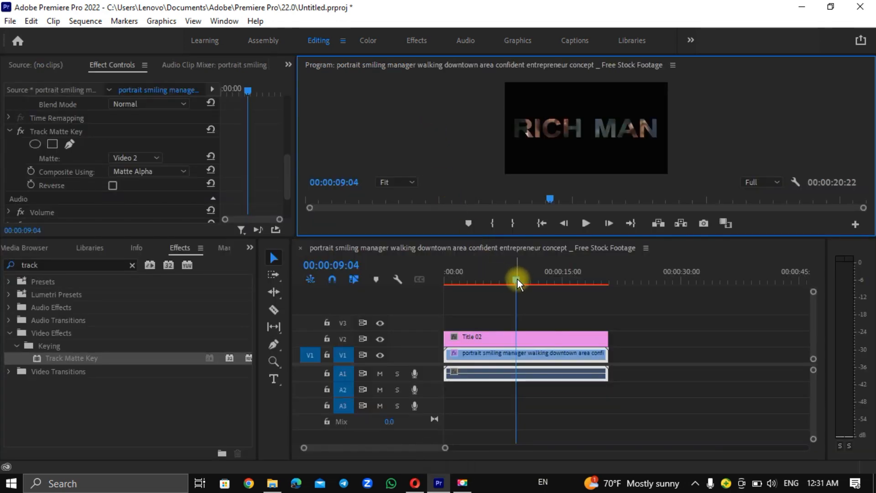
drag(517, 279, 423, 284)
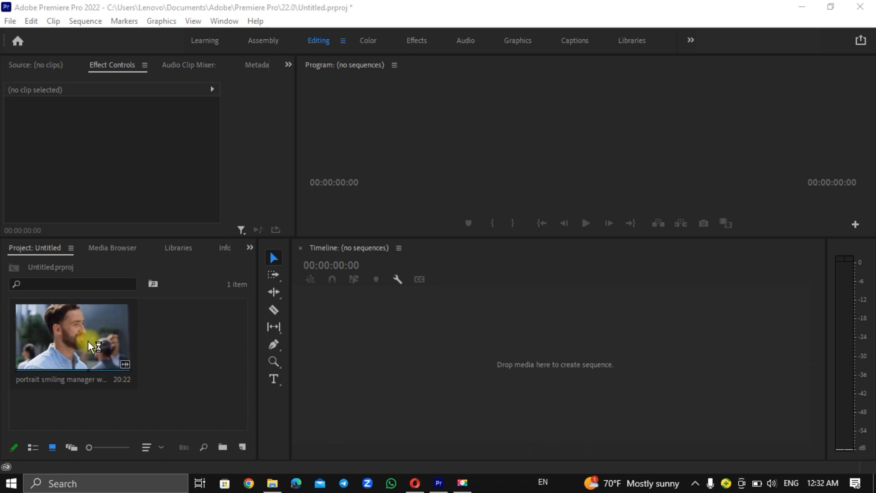
Create a sequence from the portrait clip in the emptied project's timeline
drag(84, 352, 338, 361)
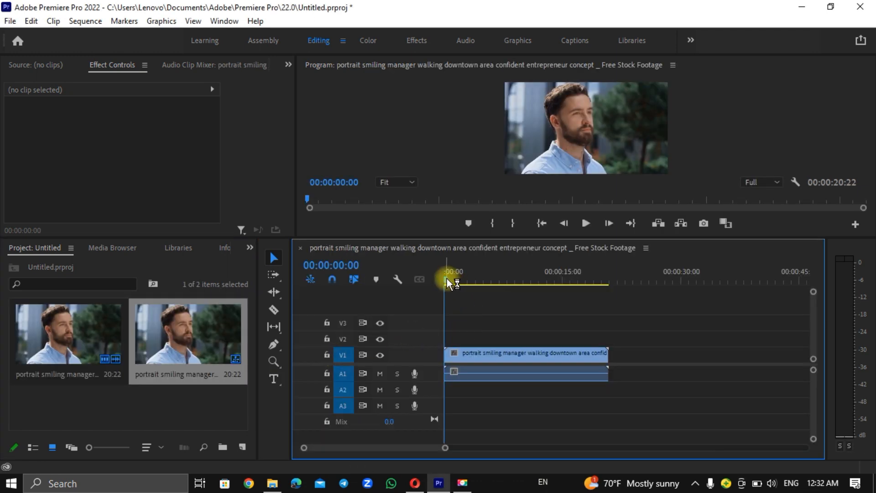
Search the effects for "extra" and apply the Extract effect to the portrait clip on V1
drag(445, 276, 417, 273)
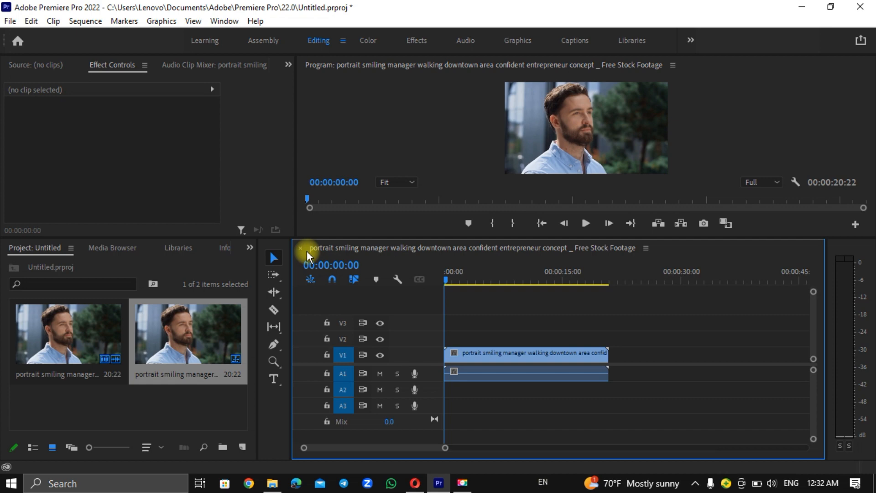
click(250, 247)
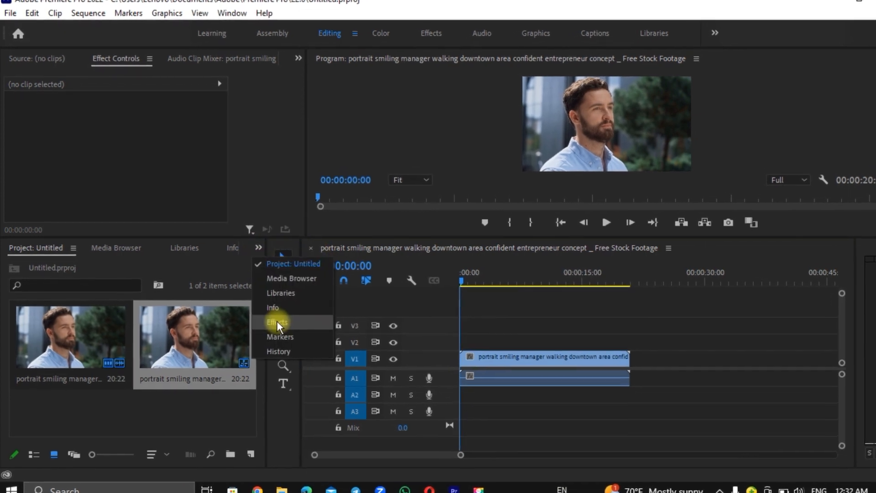
click(275, 321)
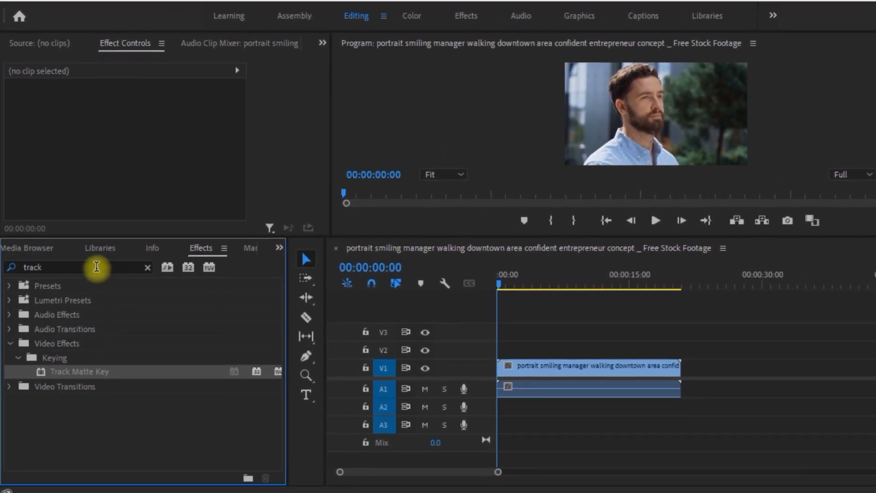
click(95, 266)
key(BackSpace)
key(BackSpace)
key(BackSpace)
key(BackSpace)
key(BackSpace)
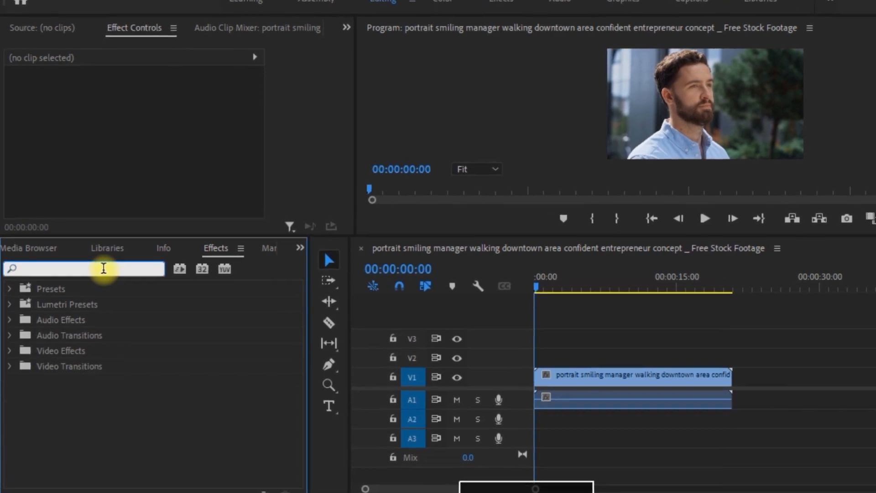
text(ex)
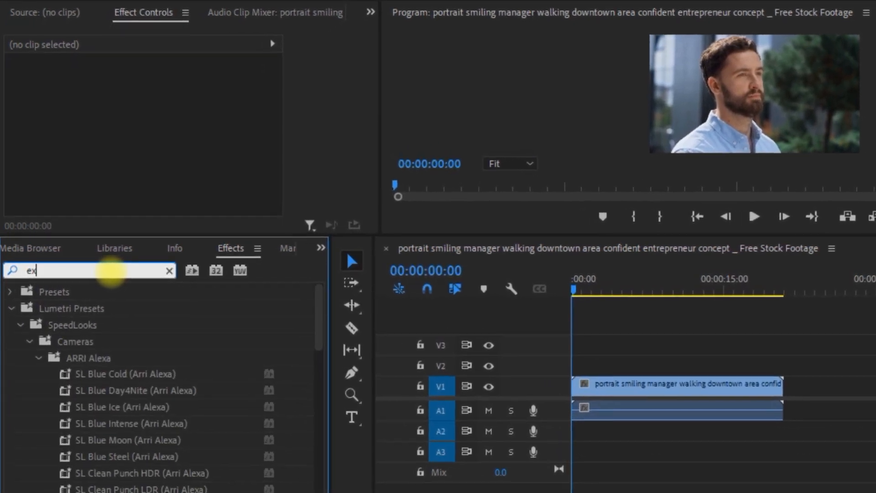
text(tra)
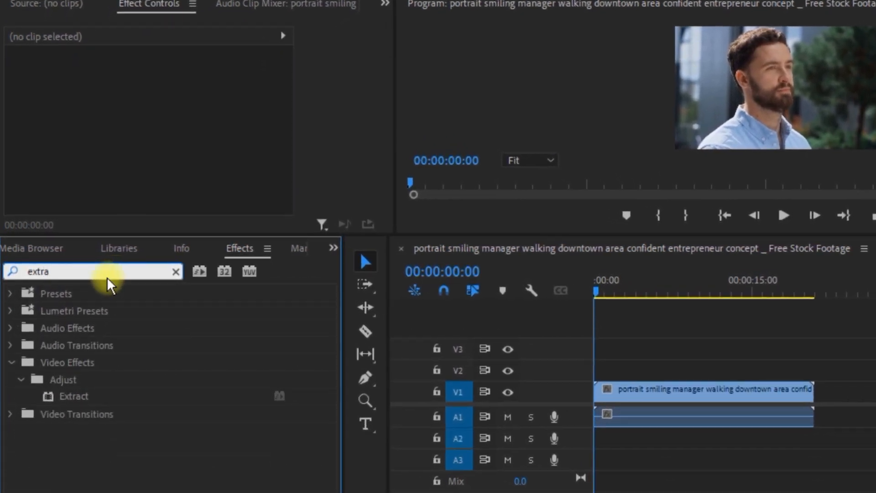
click(85, 397)
drag(85, 398, 651, 395)
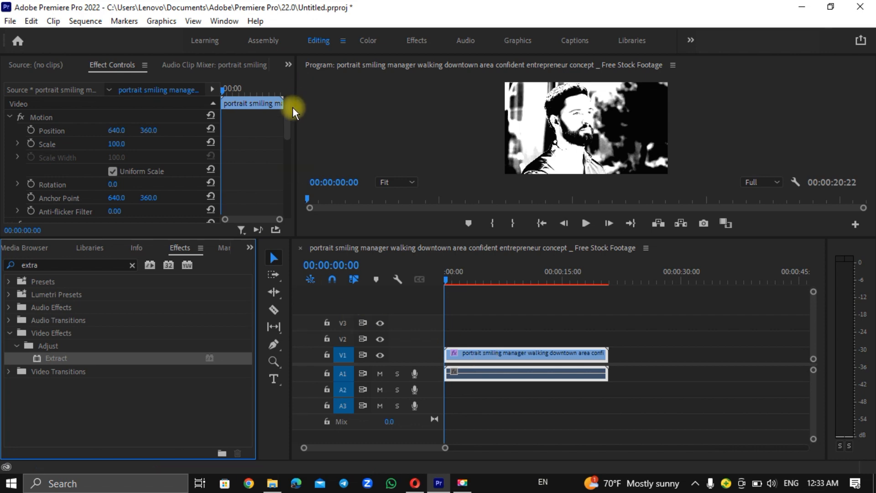
Set the Extract effect's Black Input Level to 73, White Input Level to 177 and Softness to 59
drag(287, 110, 283, 160)
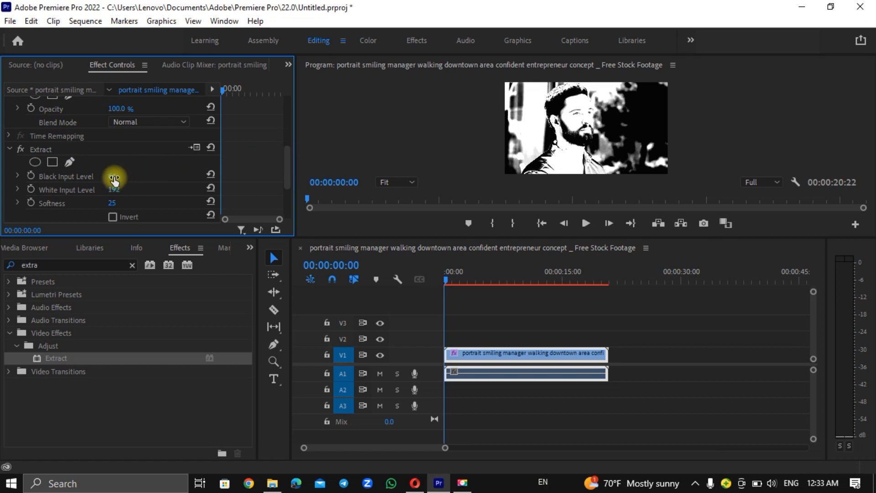
drag(120, 179, 141, 186)
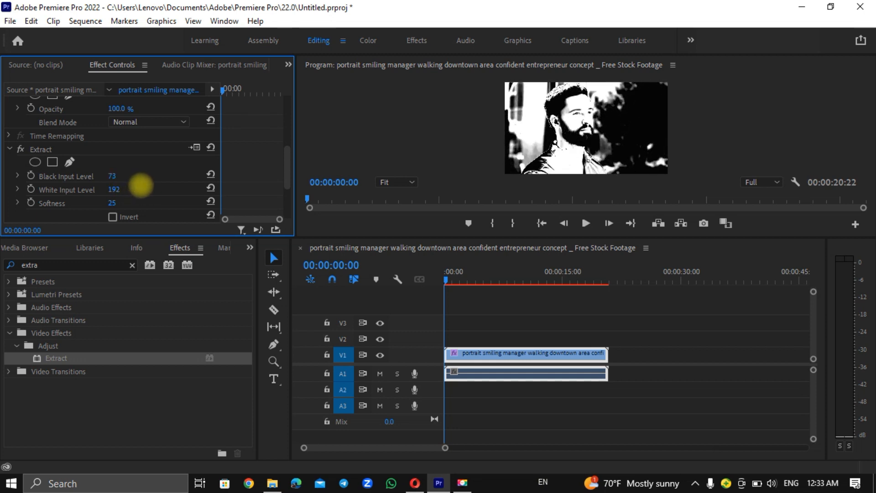
click(114, 189)
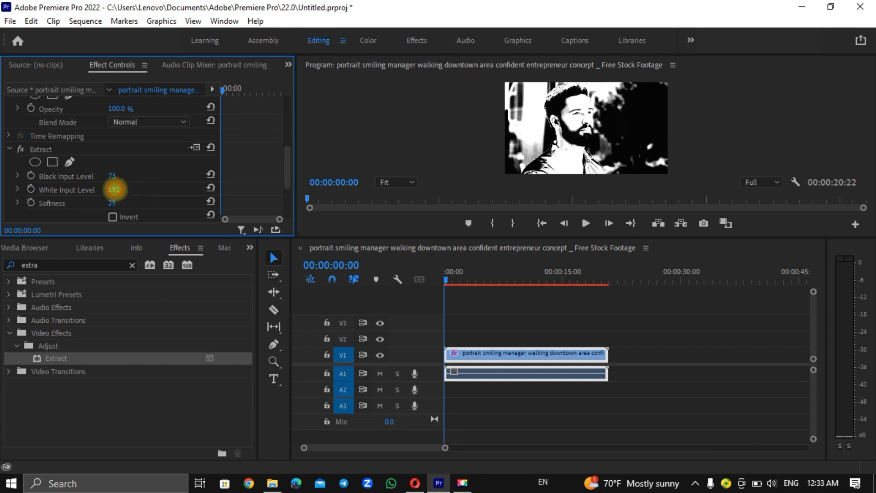
mouse_move(114, 189)
mouse_down()
mouse_move(136, 190)
mouse_move(107, 190)
mouse_move(126, 191)
mouse_move(113, 208)
mouse_move(133, 202)
mouse_move(124, 198)
mouse_up()
Play the portrait clip in an enlarged program monitor to check the Extract look, and return the playhead to the start
click(418, 127)
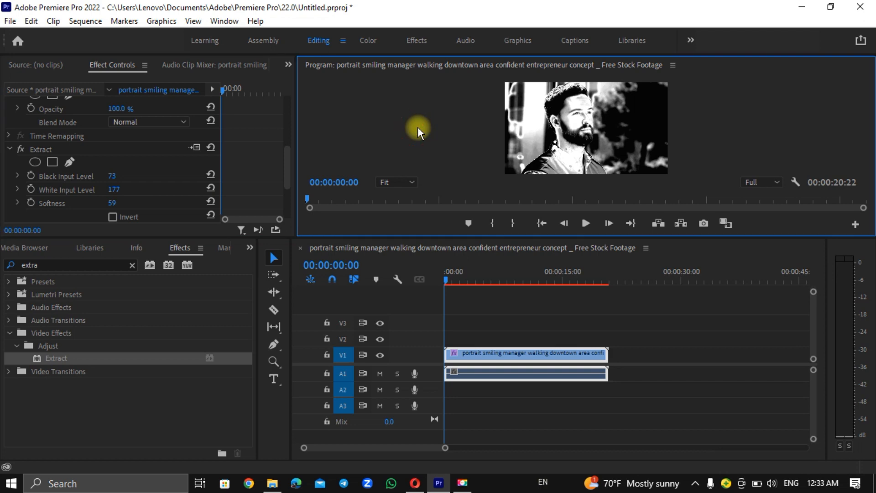
key(grave)
key(space)
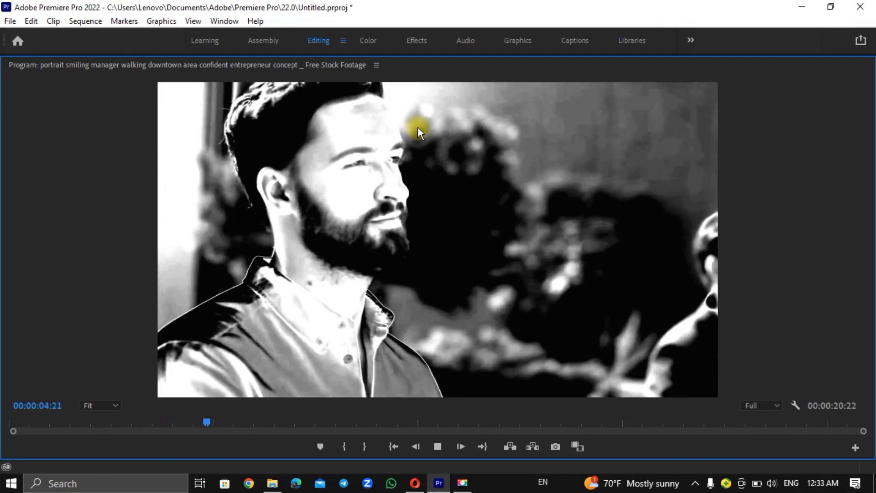
key(space)
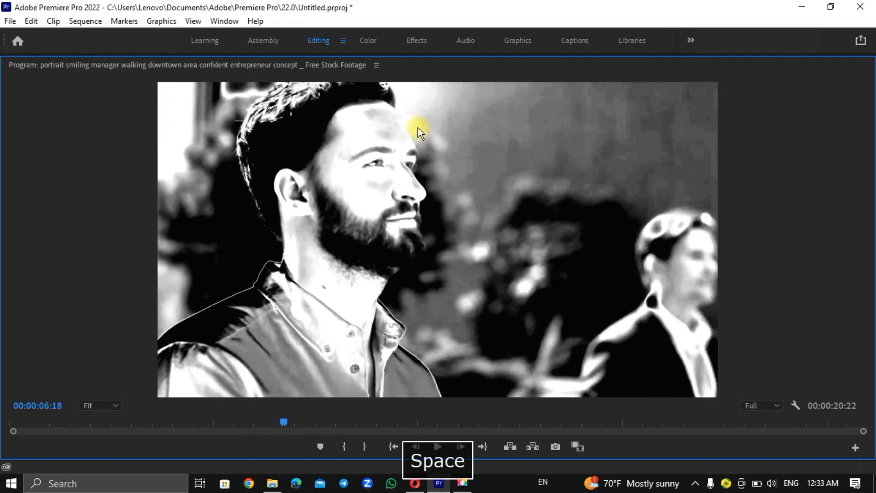
key(grave)
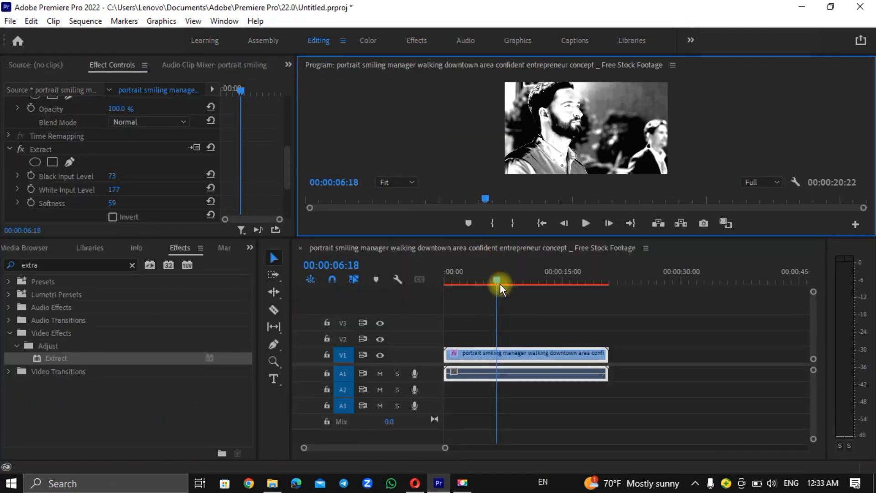
drag(497, 280, 443, 280)
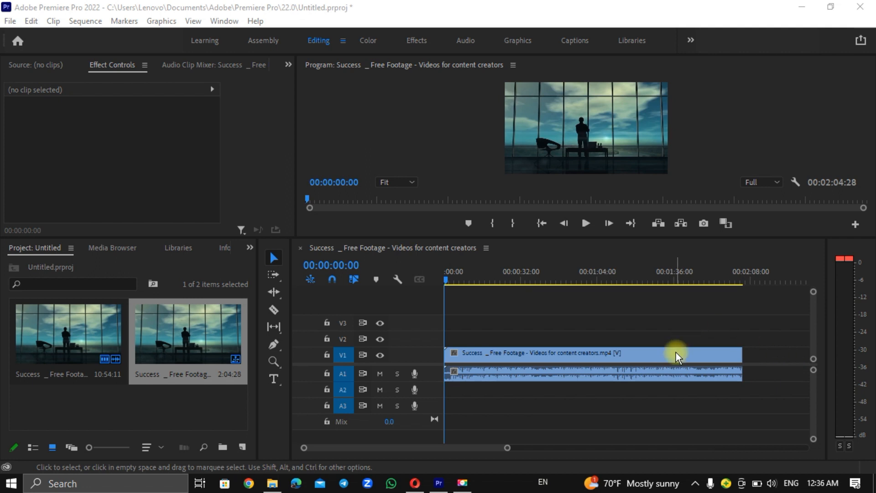
Unlink the Success footage clip's video on V1 from its audio on A1
click(664, 354)
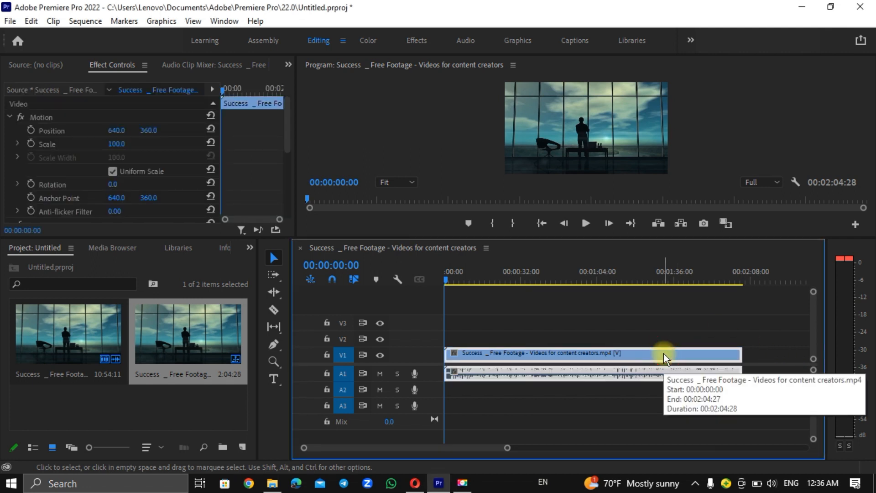
right_click(663, 353)
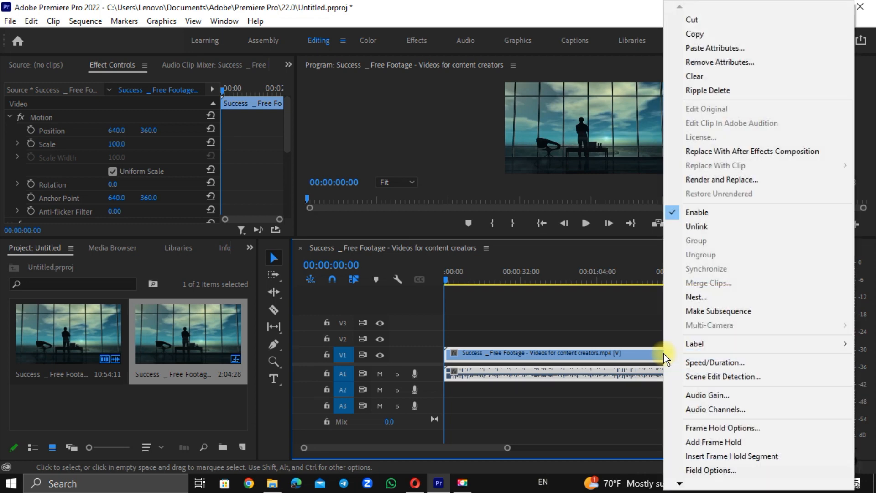
click(694, 227)
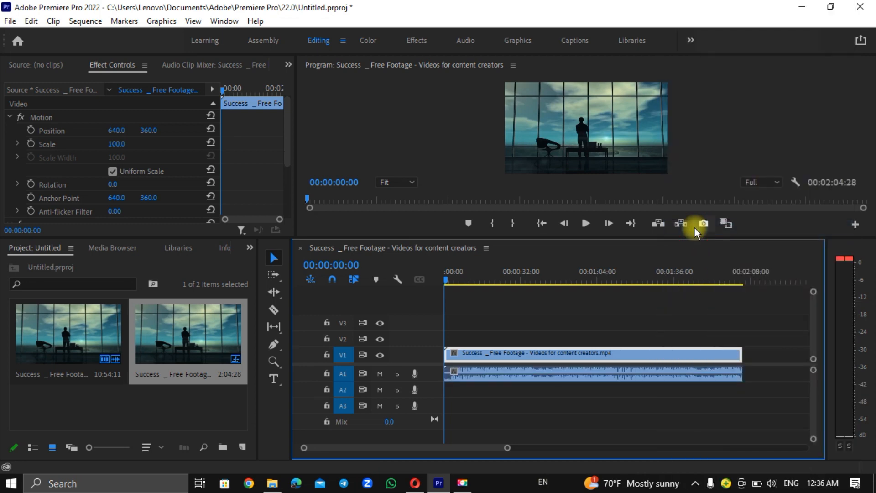
click(569, 368)
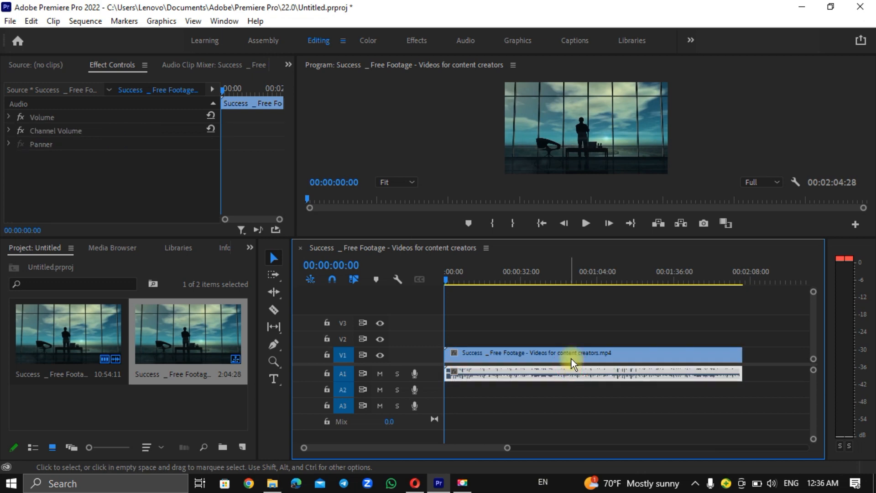
Enable Reverse Speed in the speed and duration settings of the Success video clip on V1
click(573, 355)
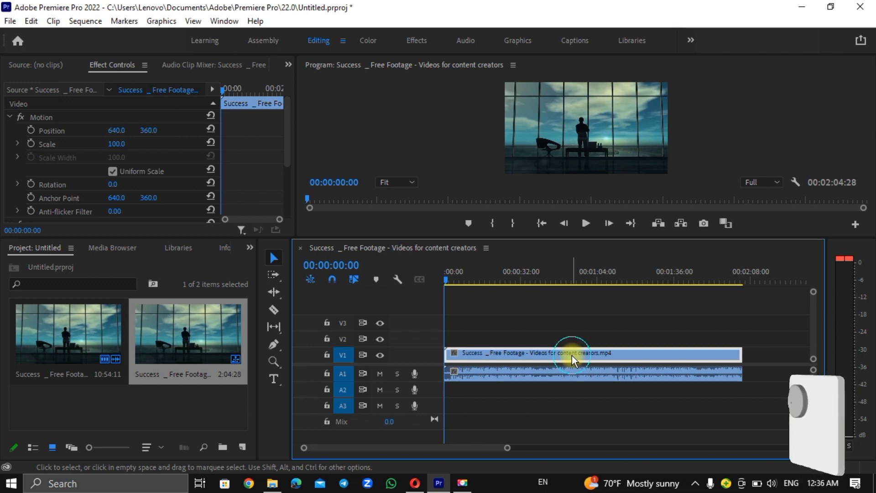
right_click(571, 355)
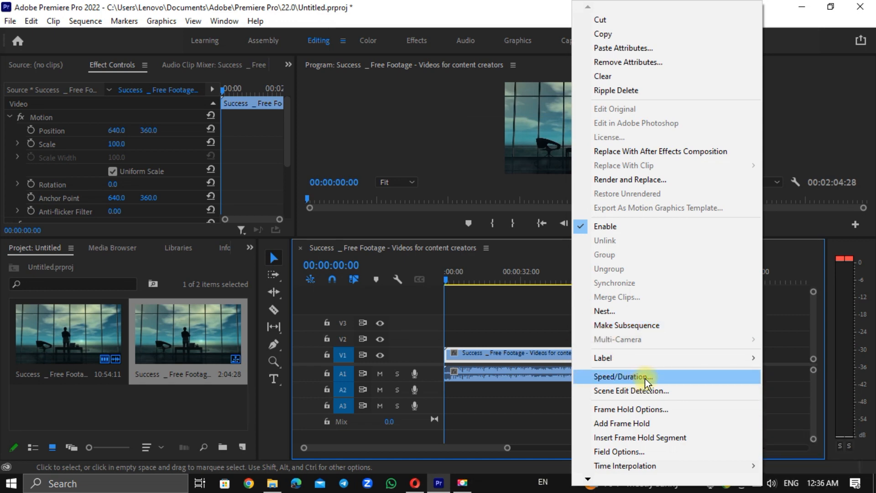
click(646, 378)
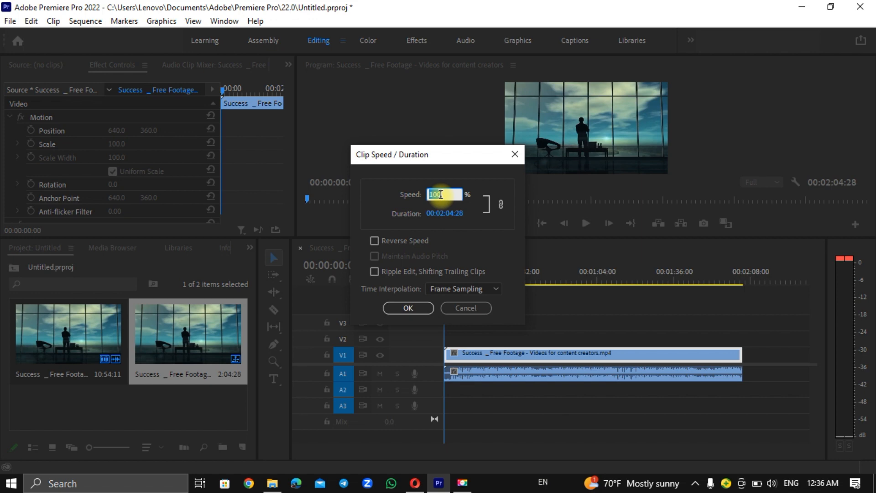
click(375, 240)
click(409, 308)
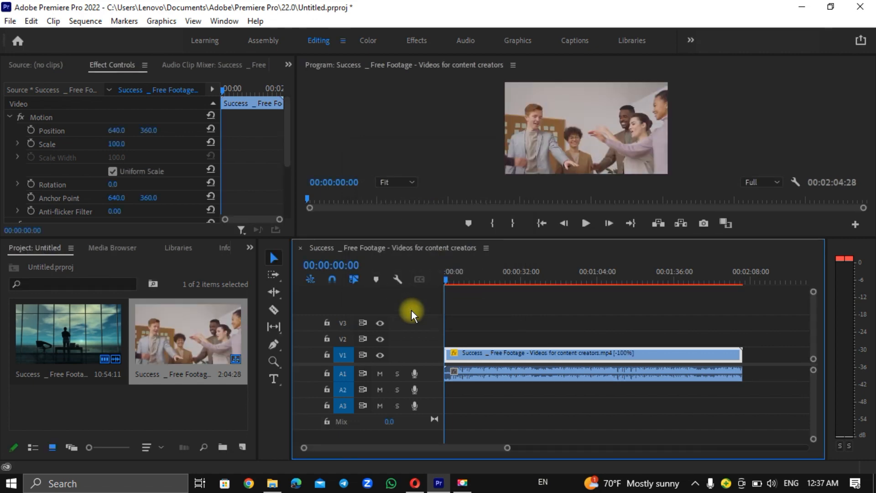
Play the beginning of the reversed clip, and bring the playhead back to the start of the sequence
key(space)
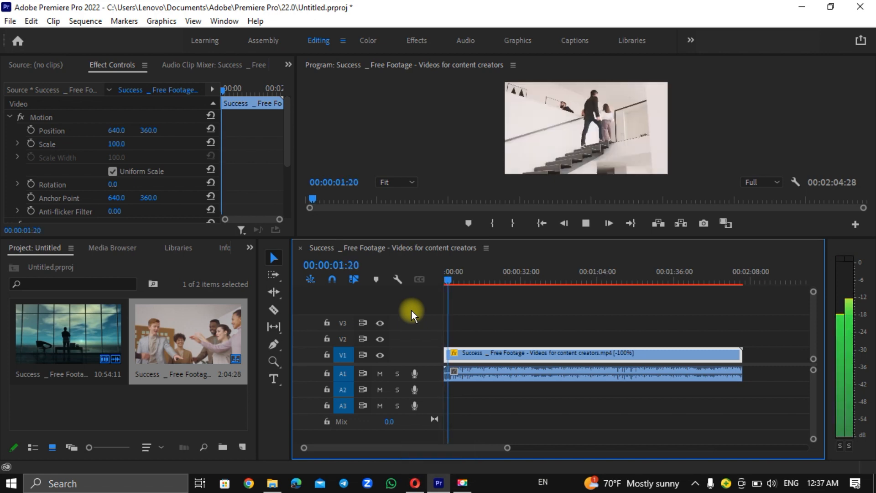
key(space)
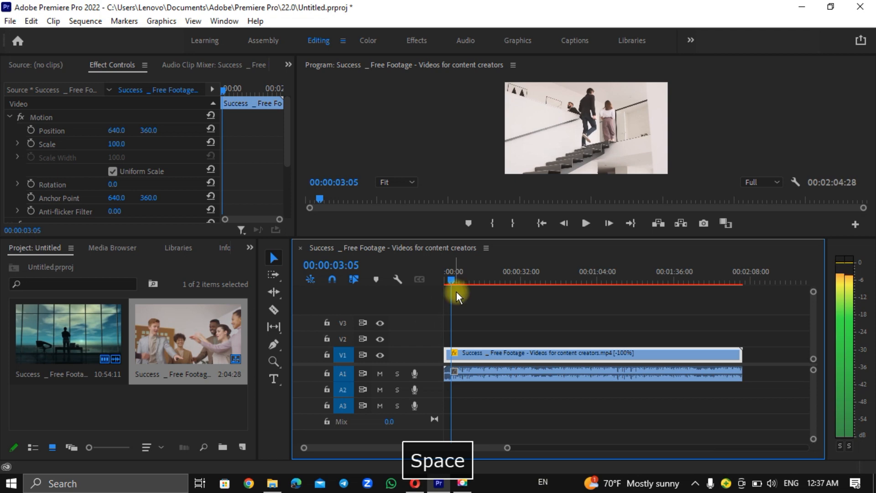
click(453, 276)
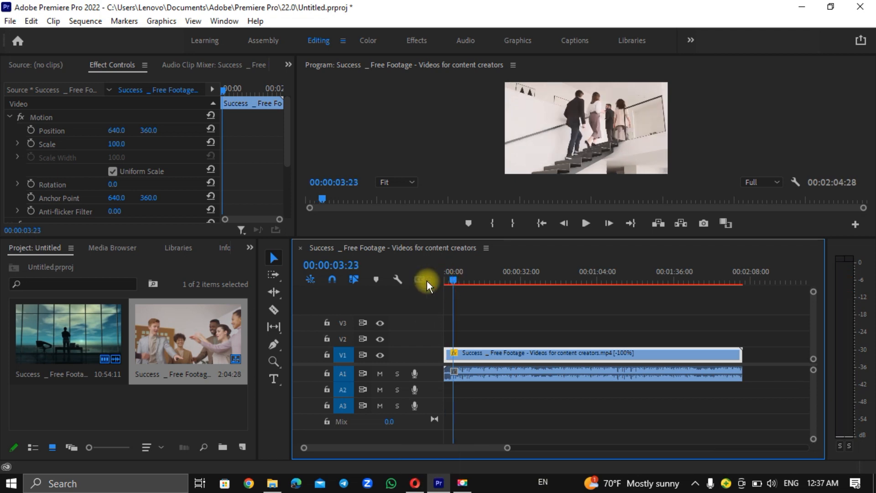
drag(451, 276, 445, 277)
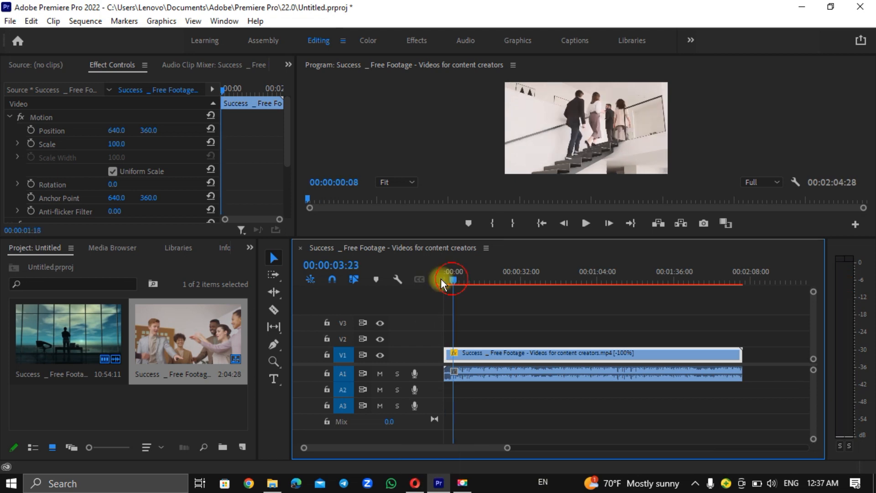
Review the reversed footage in an enlarged program monitor, restore the normal layout and replay the sequence from its start
click(436, 122)
key(grave)
key(space)
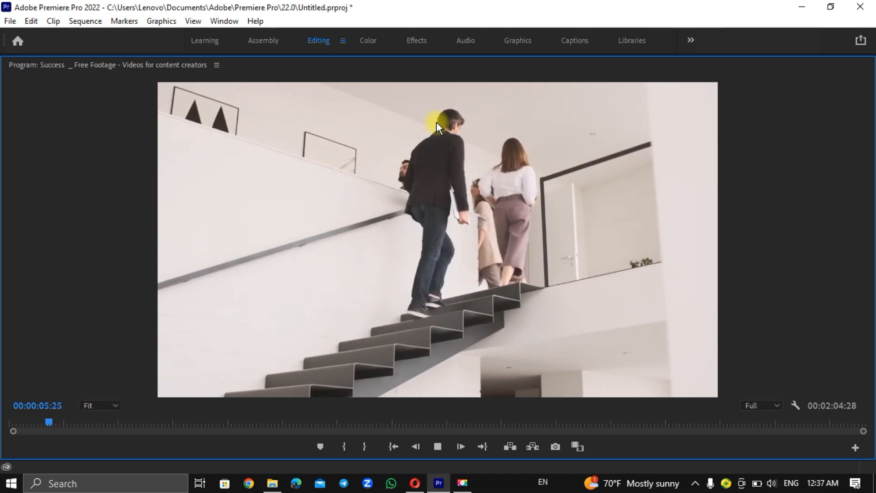
key(space)
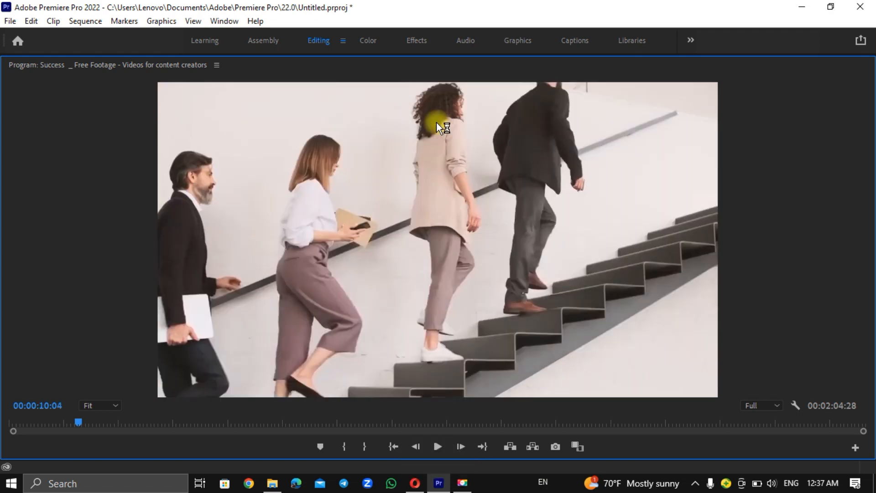
key(space)
key(grave)
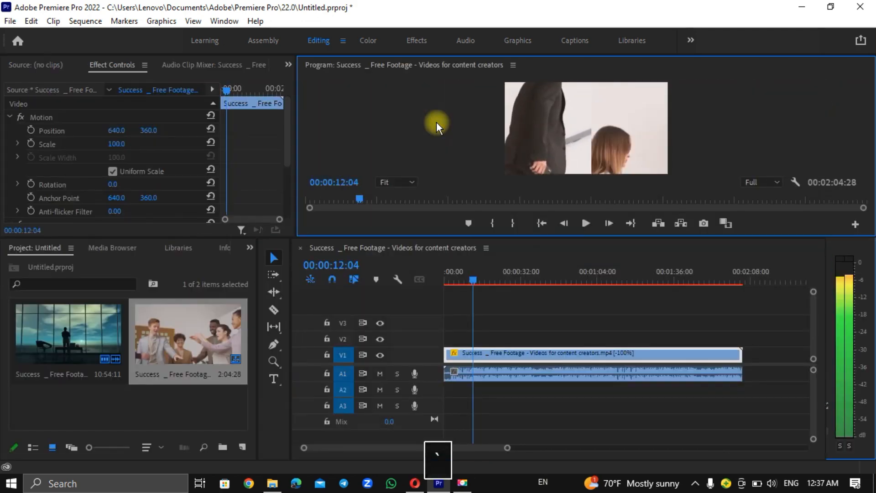
key(space)
key(space)
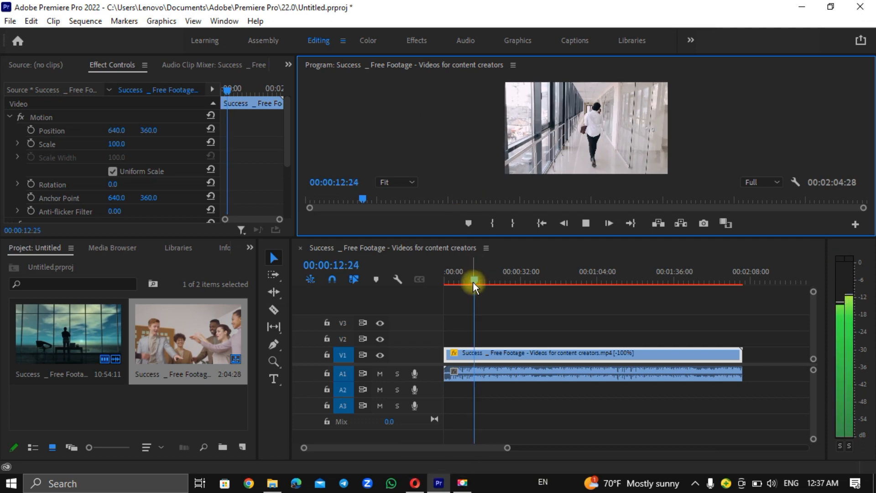
drag(473, 282, 455, 286)
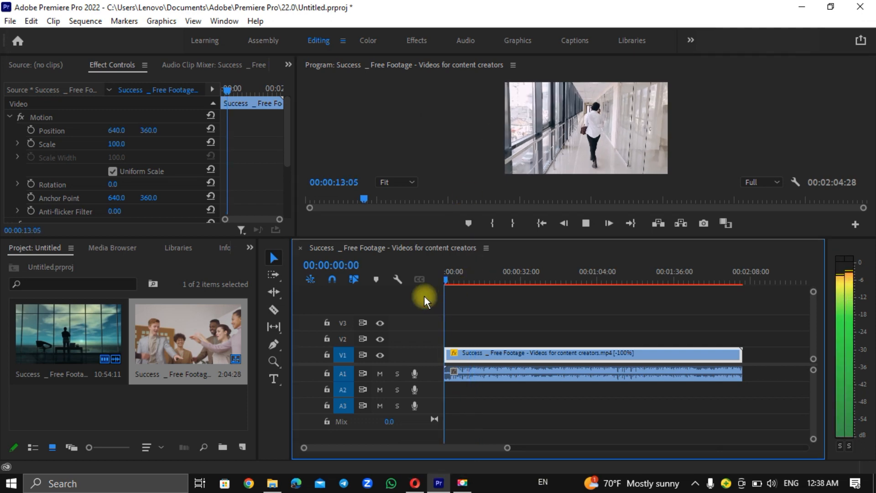
key(space)
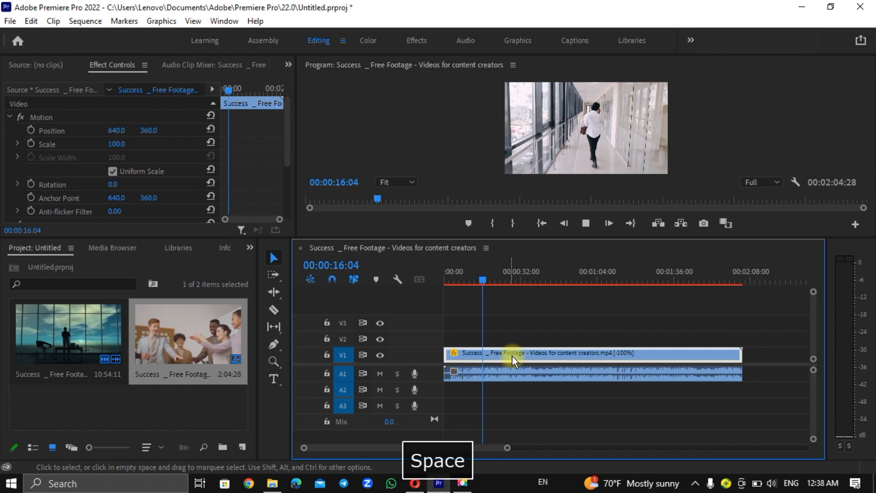
Set the speed of the reversed Success video clip on V1 to 75%
right_click(514, 355)
mouse_move(522, 358)
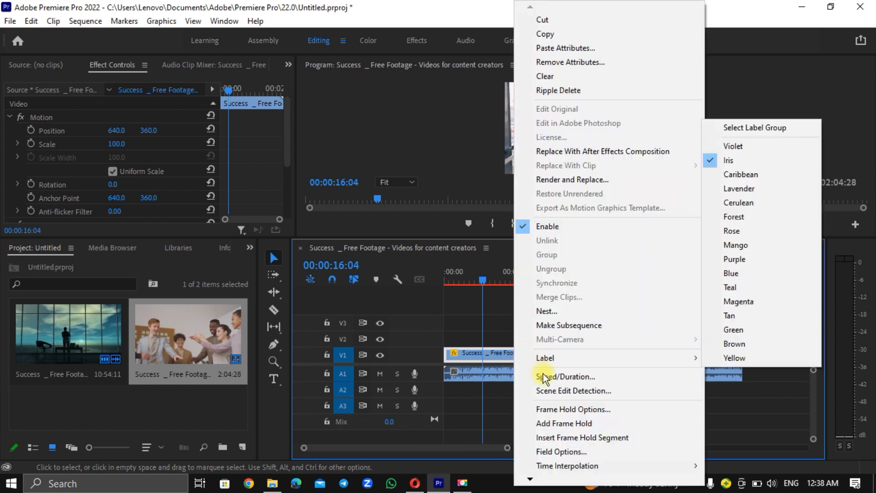
click(564, 377)
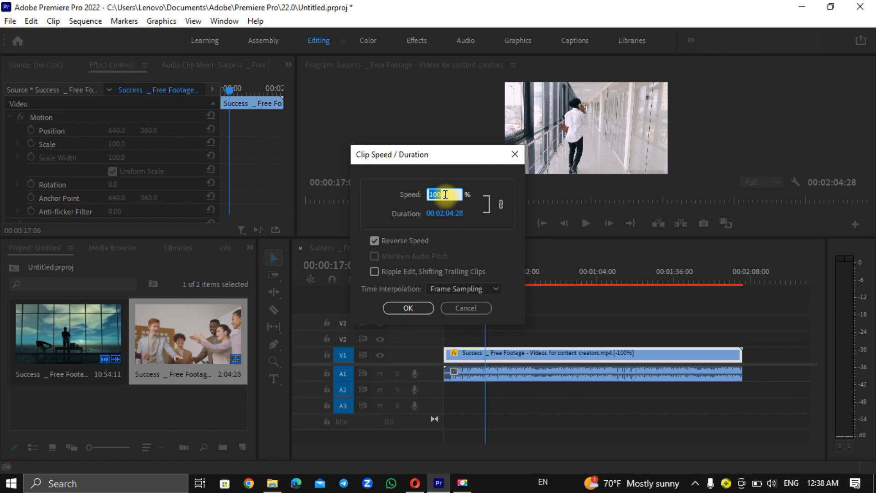
key(BackSpace)
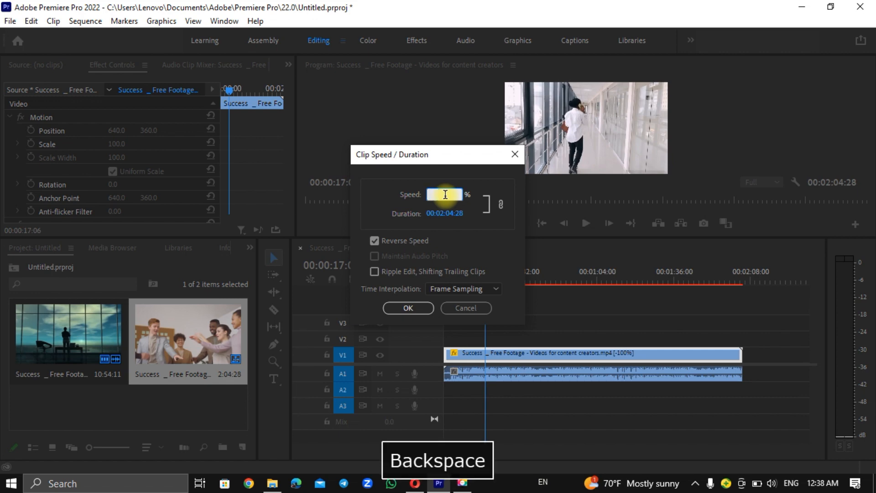
text(75)
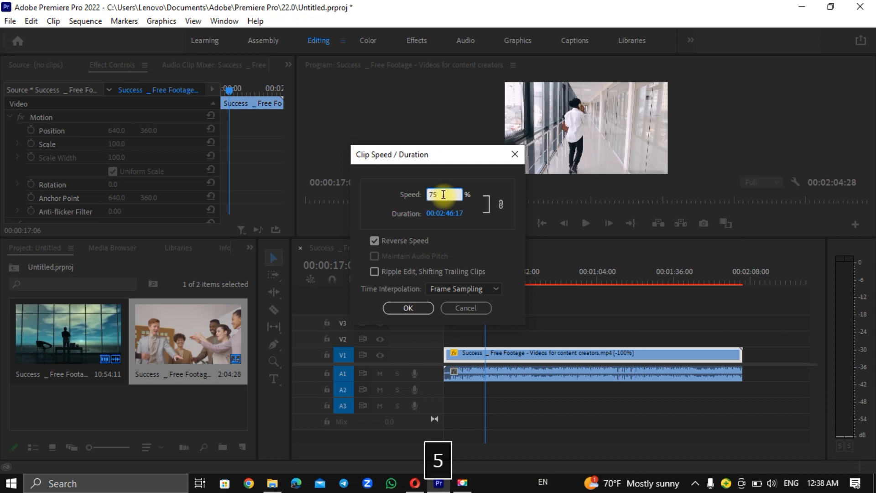
click(413, 307)
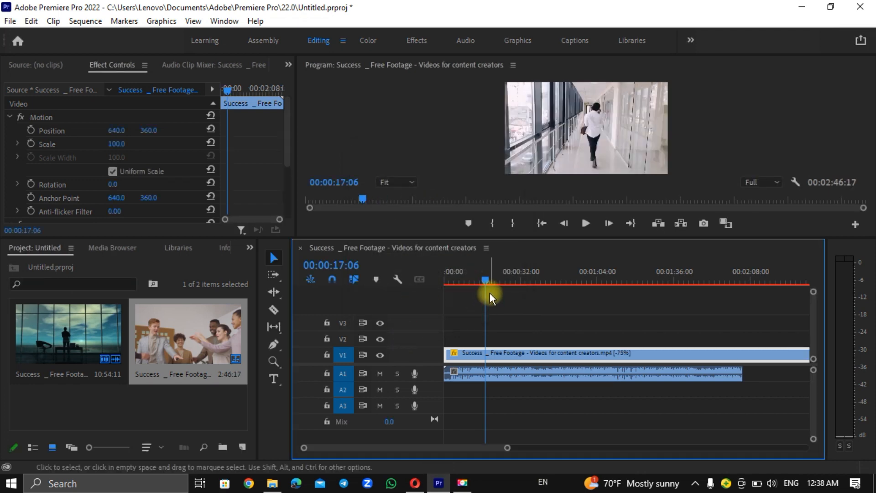
Bring the playhead back to the start of the sequence and preview the opening of the slowed, reversed clip
drag(487, 281, 426, 283)
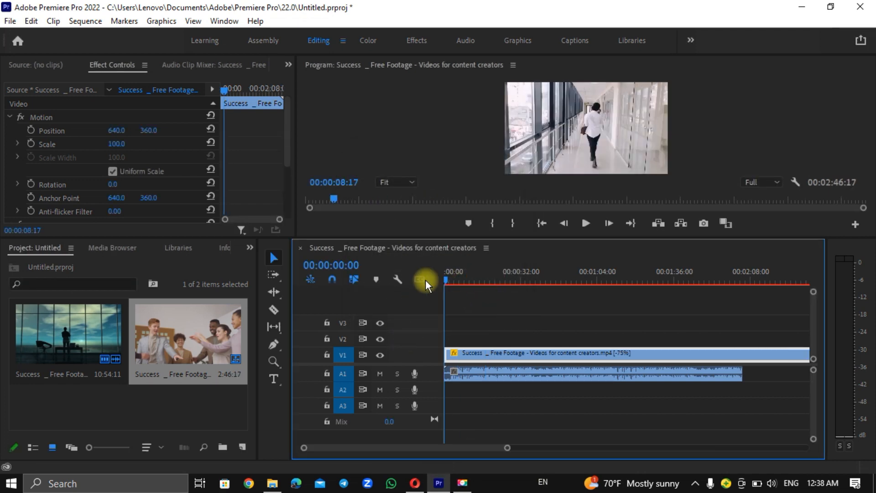
key(space)
key(space)
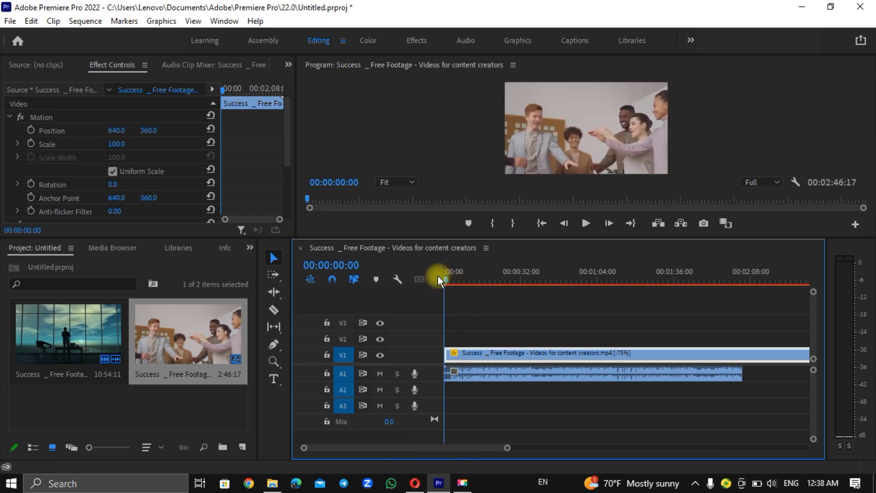
key(space)
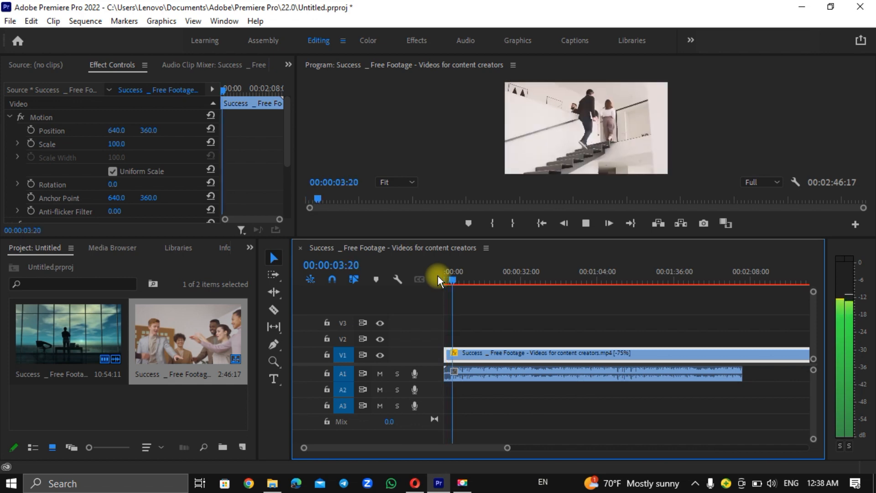
key(space)
key(space)
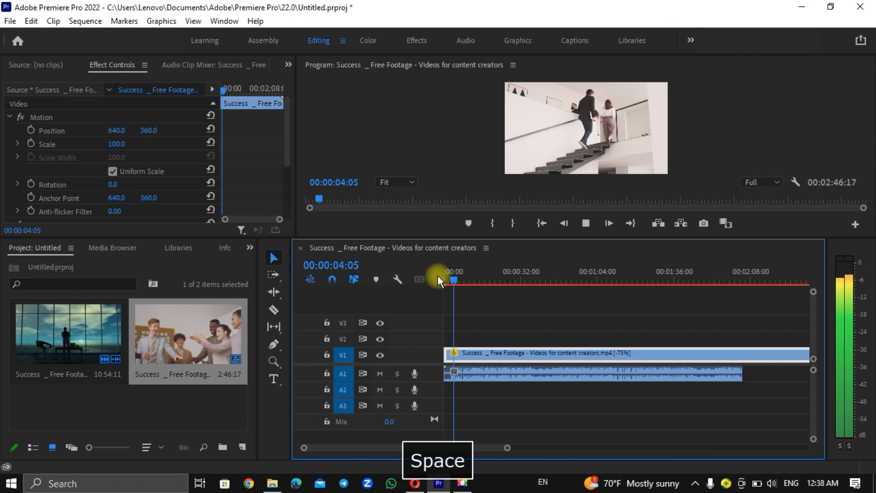
key(space)
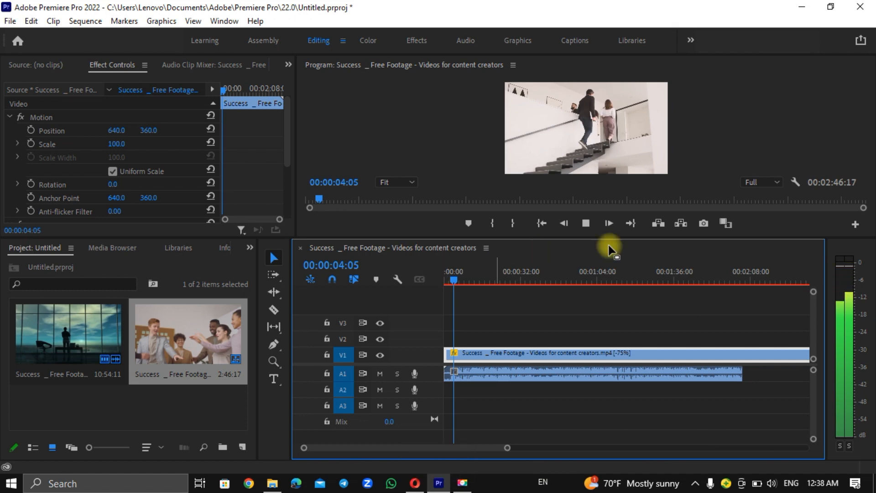
click(586, 223)
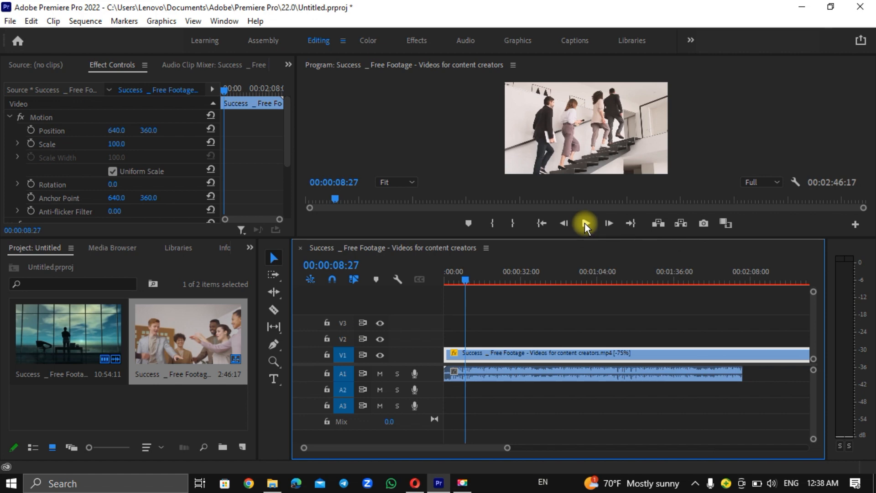
Replay the slowed footage from near its beginning, and return the playhead to the start of the sequence
drag(467, 278, 448, 287)
key(space)
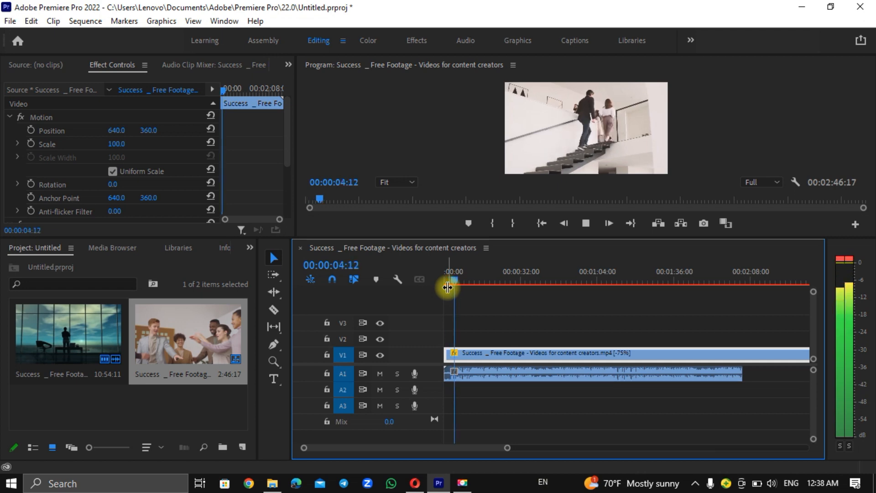
key(space)
drag(473, 279, 436, 283)
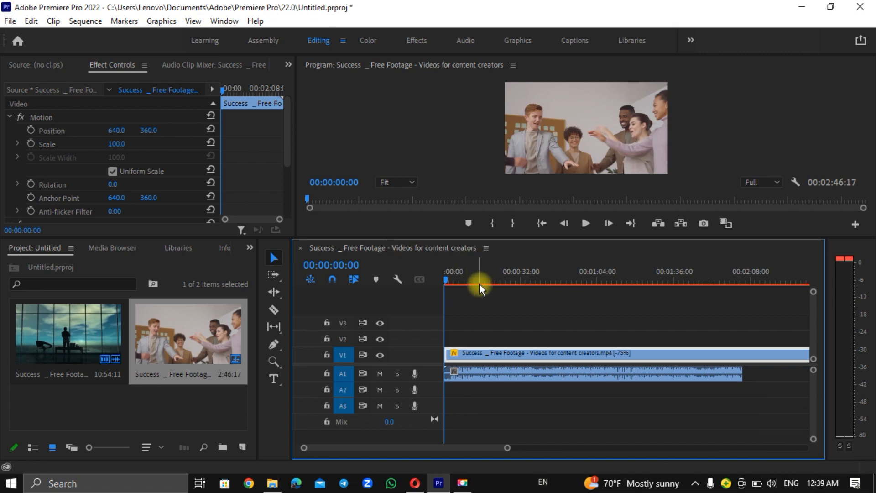
Nest the Success video clip on V1 and its audio on A1 together, accepting the default name Nested Sequence 02
drag(517, 421, 501, 354)
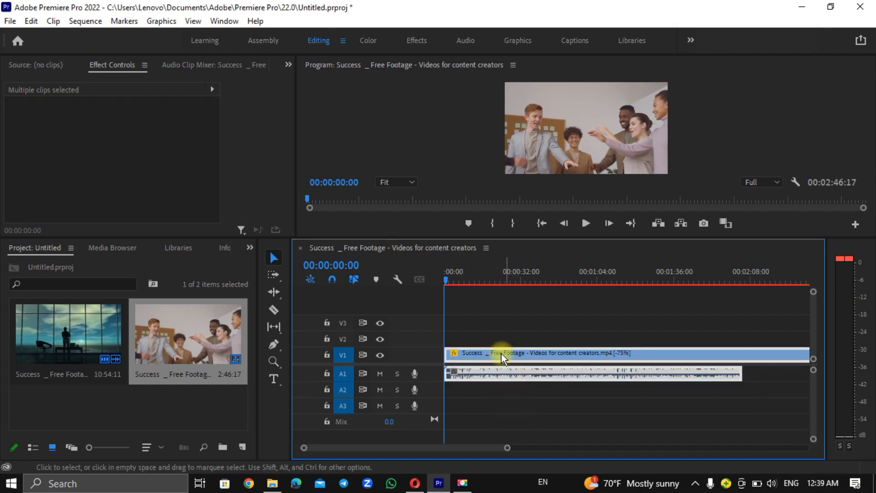
right_click(501, 363)
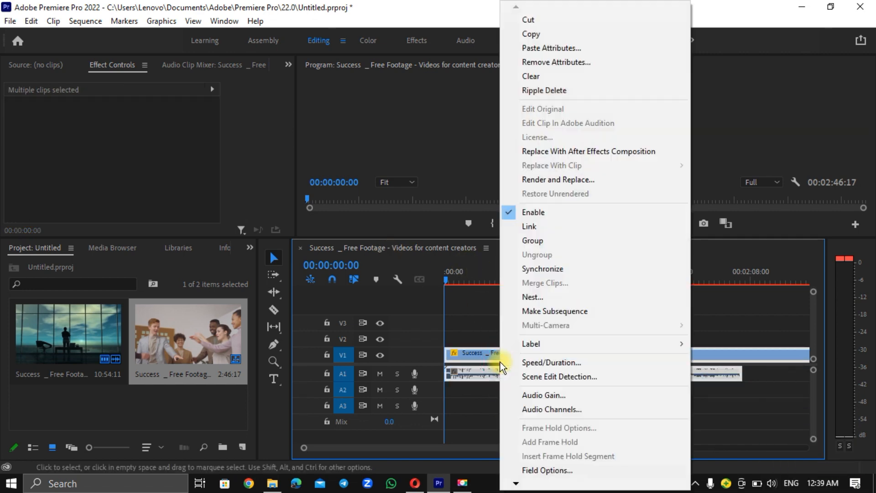
click(527, 302)
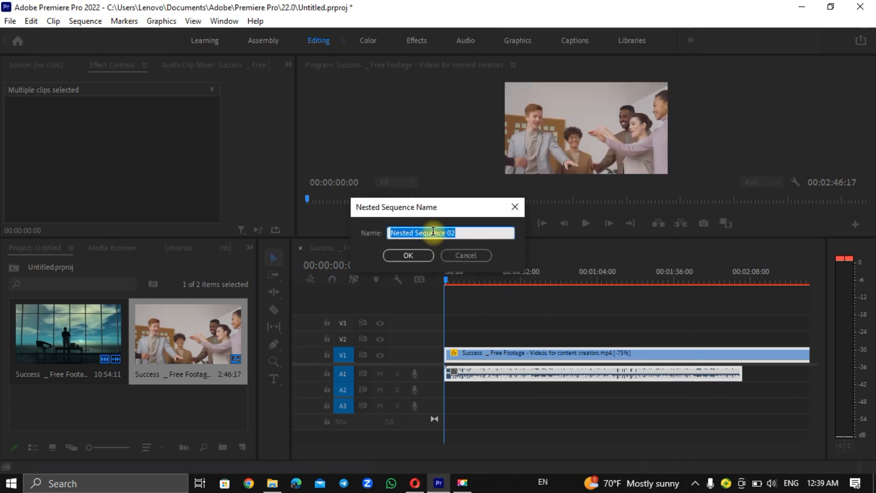
click(417, 255)
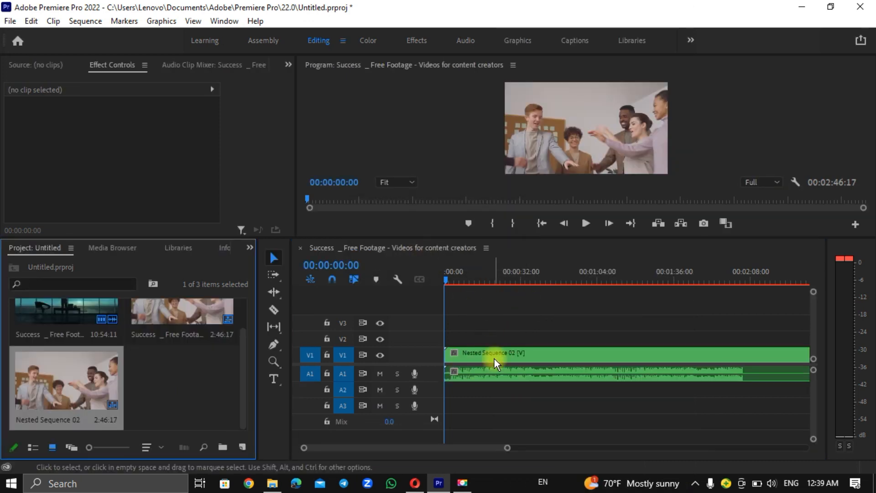
click(494, 359)
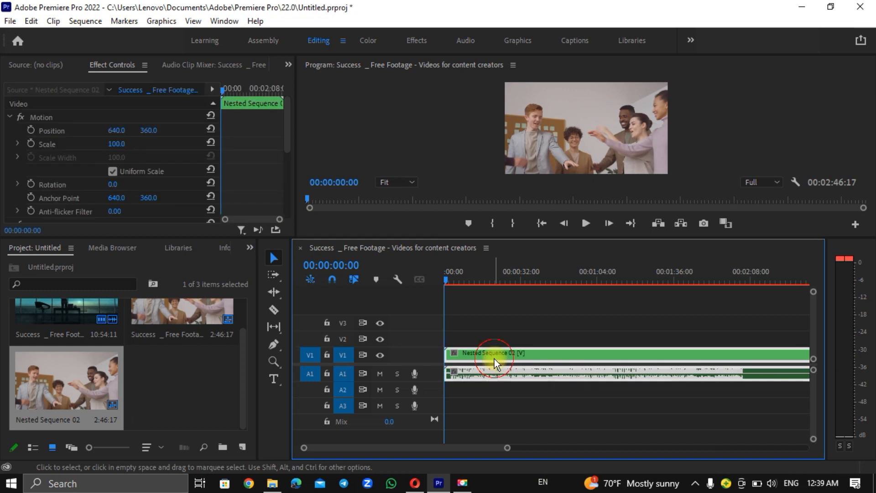
Deselect the nested clip and render the sequence with Render In to Out
click(486, 313)
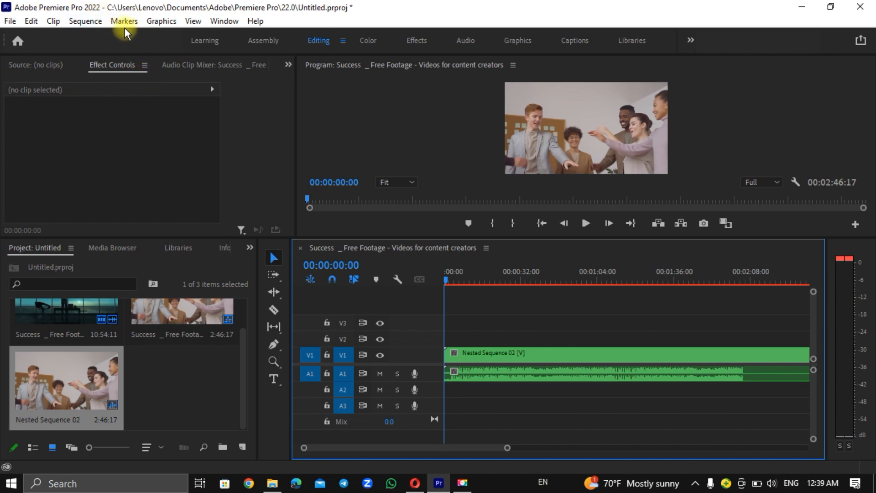
click(100, 24)
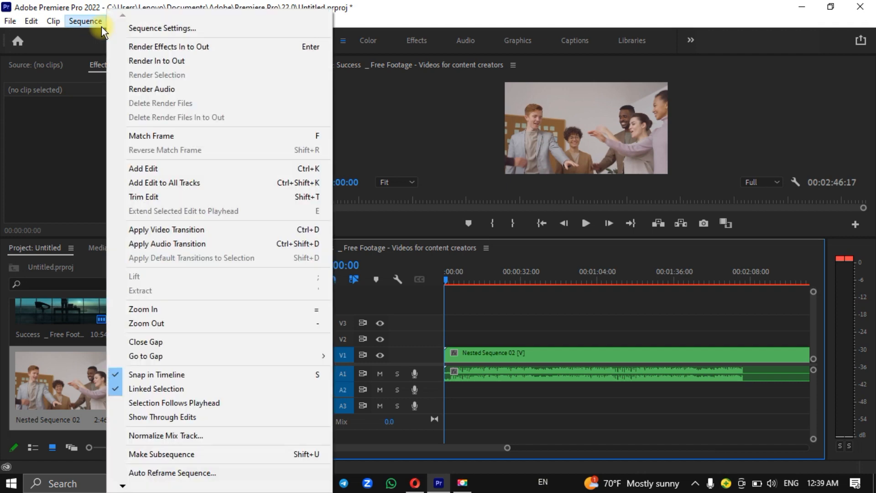
click(165, 64)
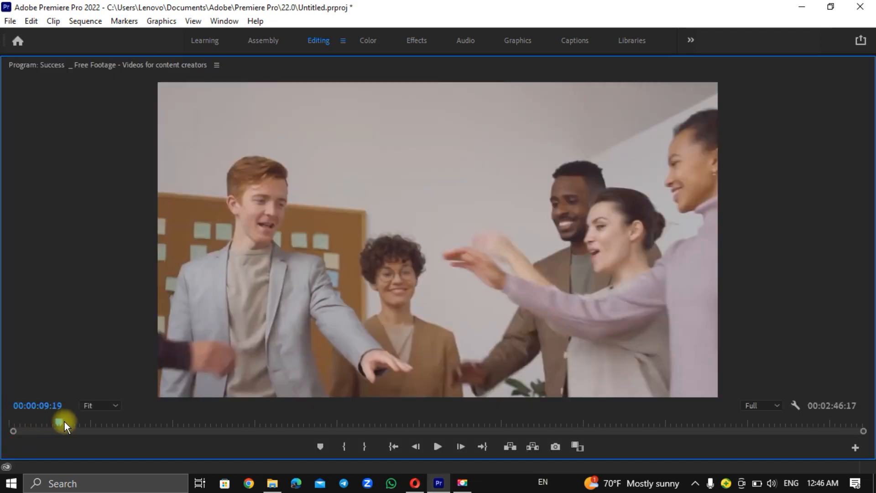
Play the rendered sequence in the enlarged program monitor, restarting playback from the beginning
key(space)
mouse_move(7, 411)
mouse_down()
mouse_move(27, 422)
mouse_move(7, 424)
mouse_up()
key(space)
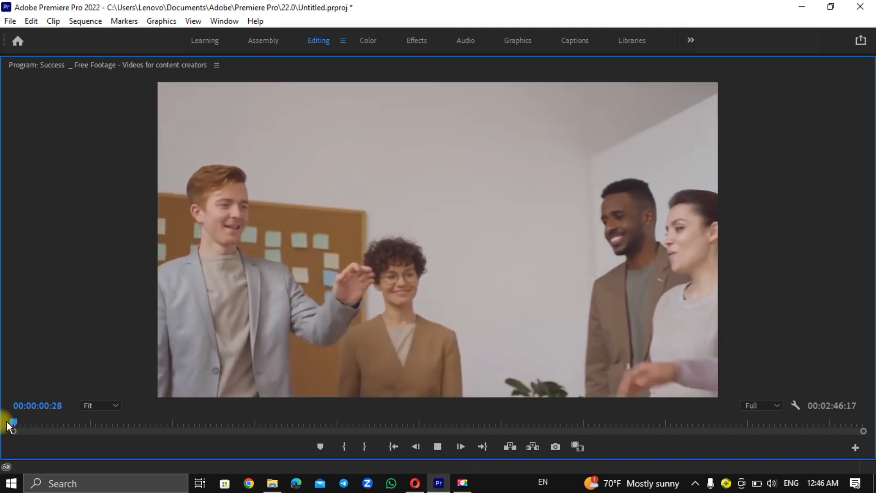